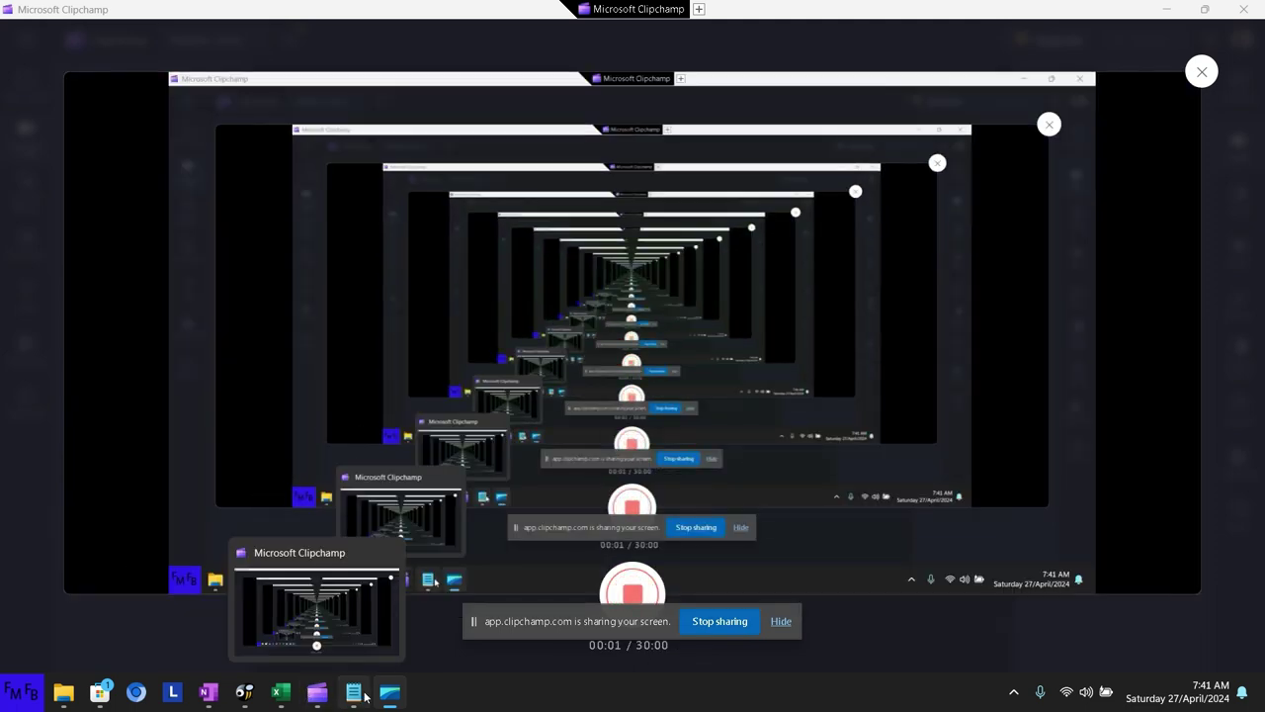
Type 'You can create slicers using regular tables or pivot tables, although if you use pivot tables, you can relate graphs…' in Notepad
left_click(356, 694)
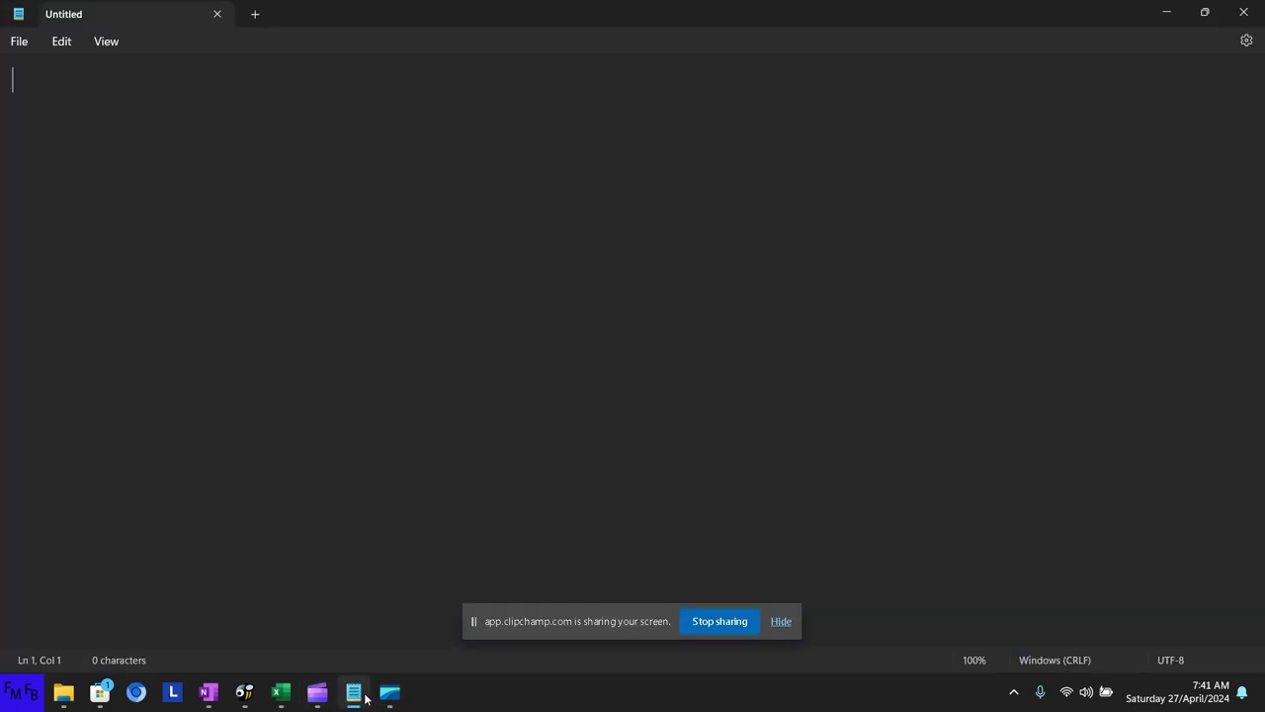
type("S")
key("BackSpace")
type("You ca")
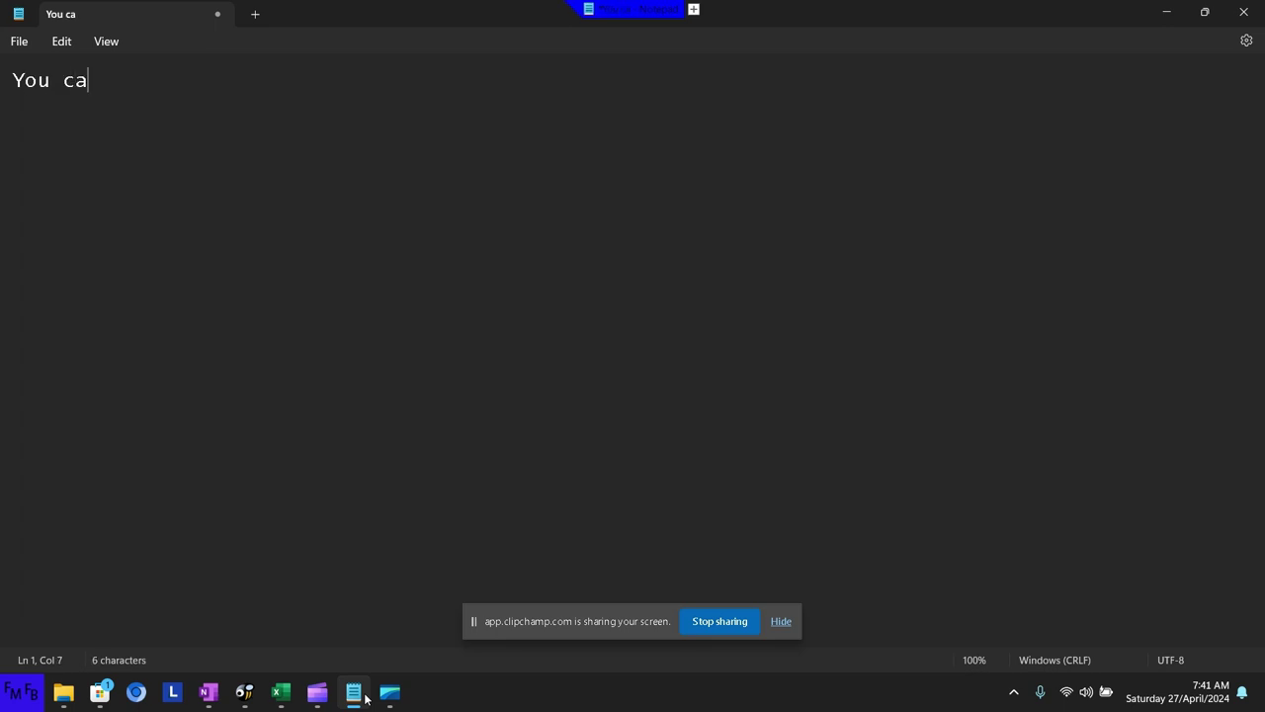
type("r")
key("BackSpace")
type("n cr")
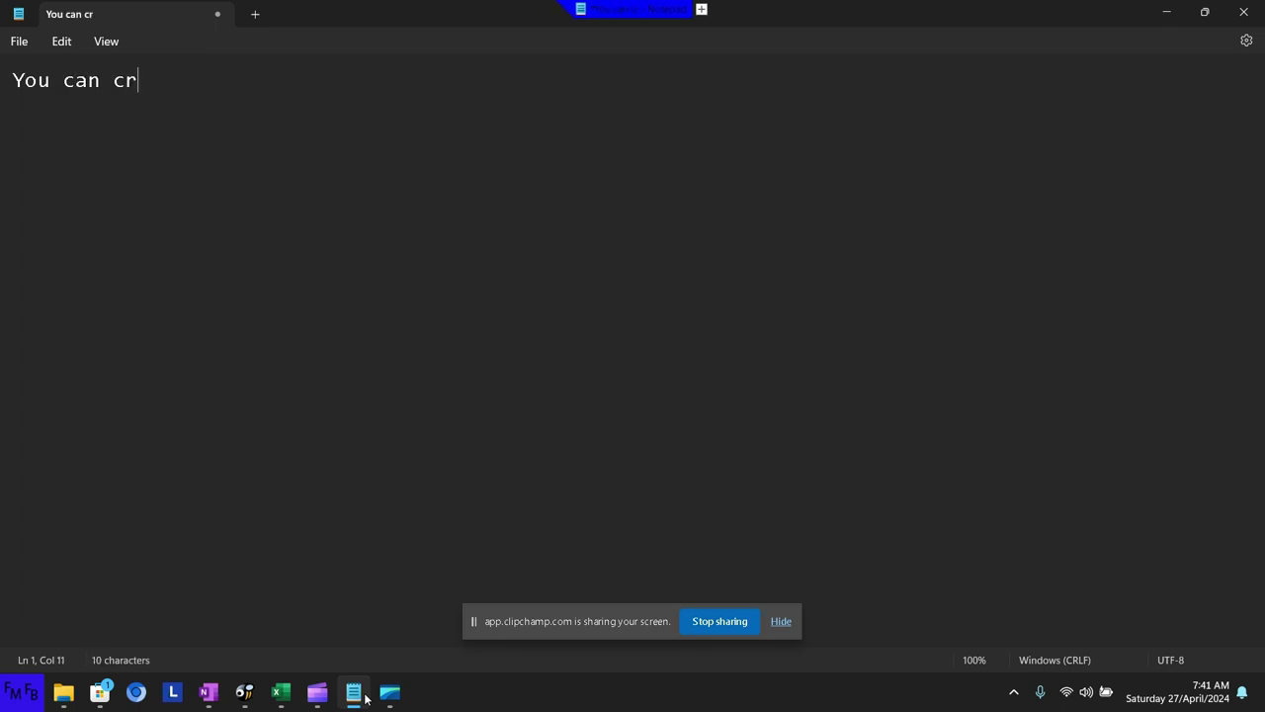
type("eate slice")
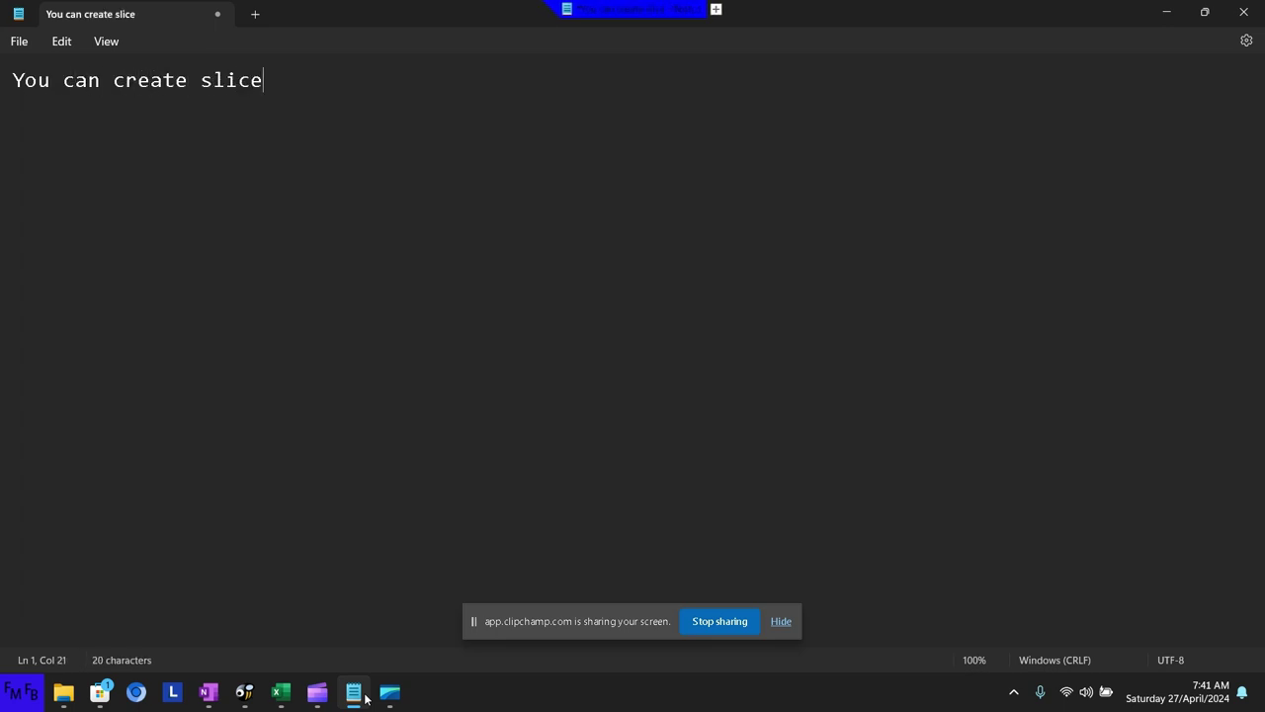
type("rs ")
type("in")
key("BackSpace")
key("BackSpace")
type("sing ")
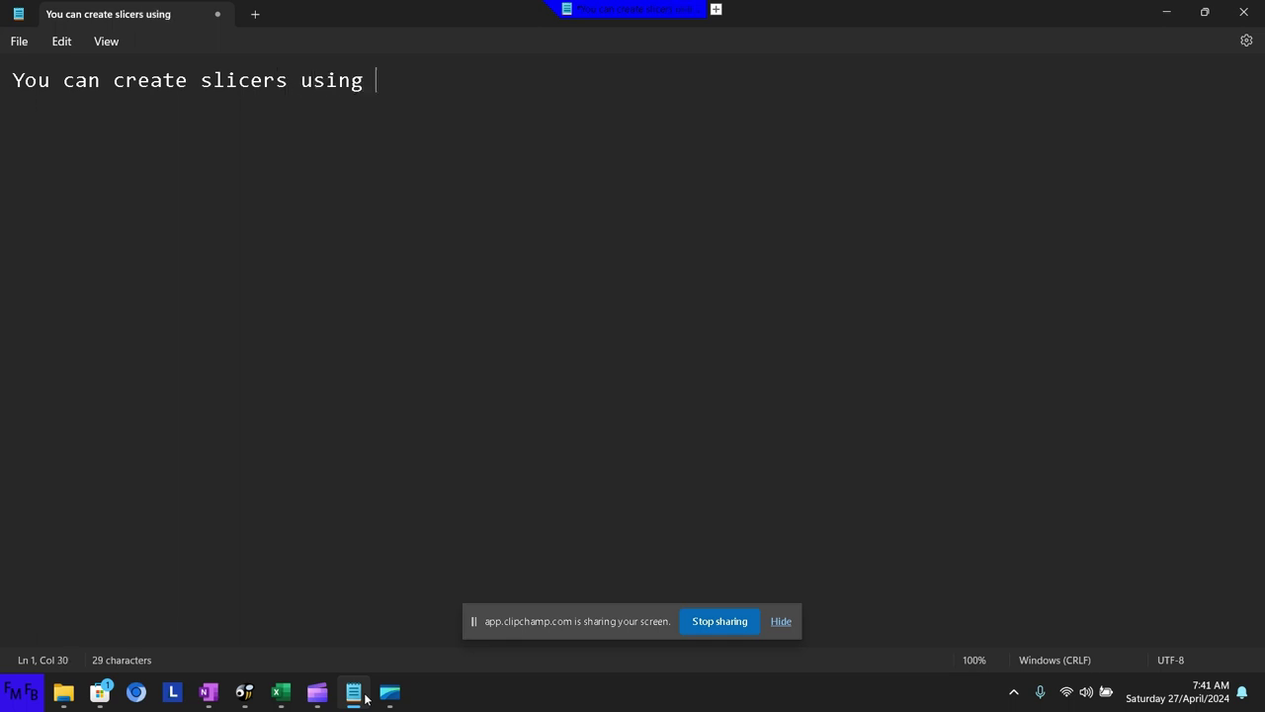
type("reg")
type("ular tab")
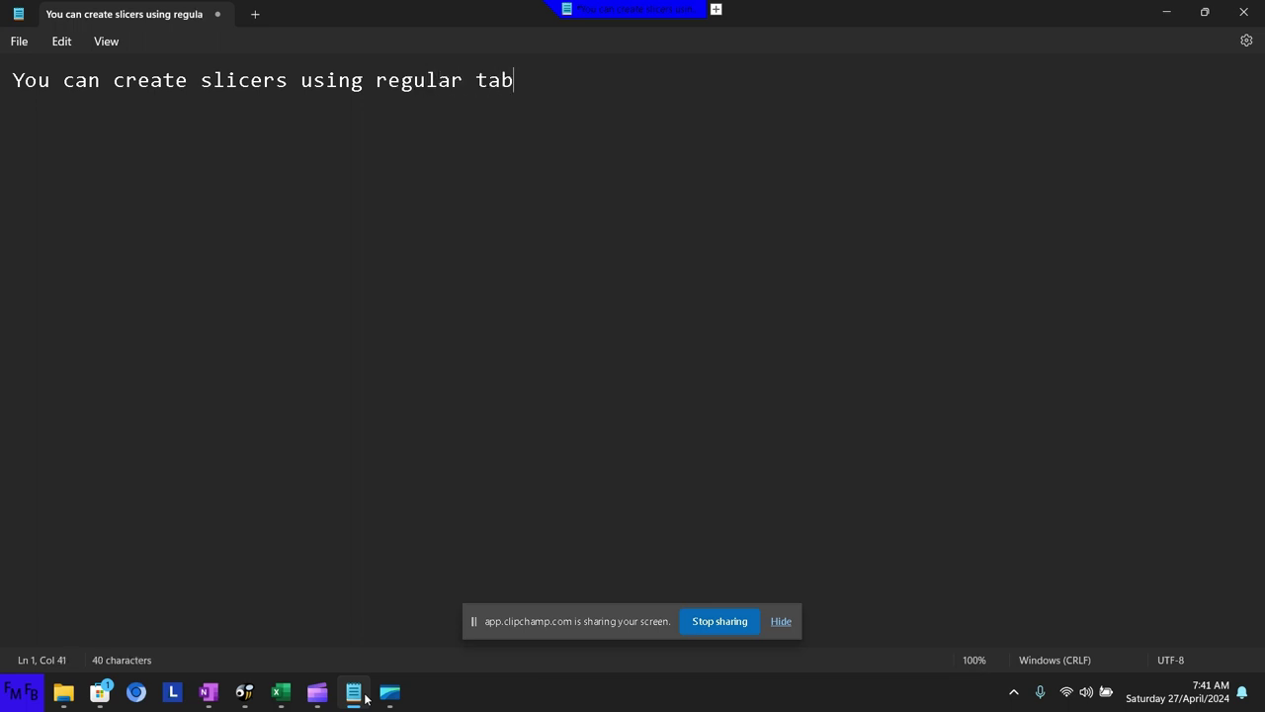
type("les or pi")
type("vot tabl")
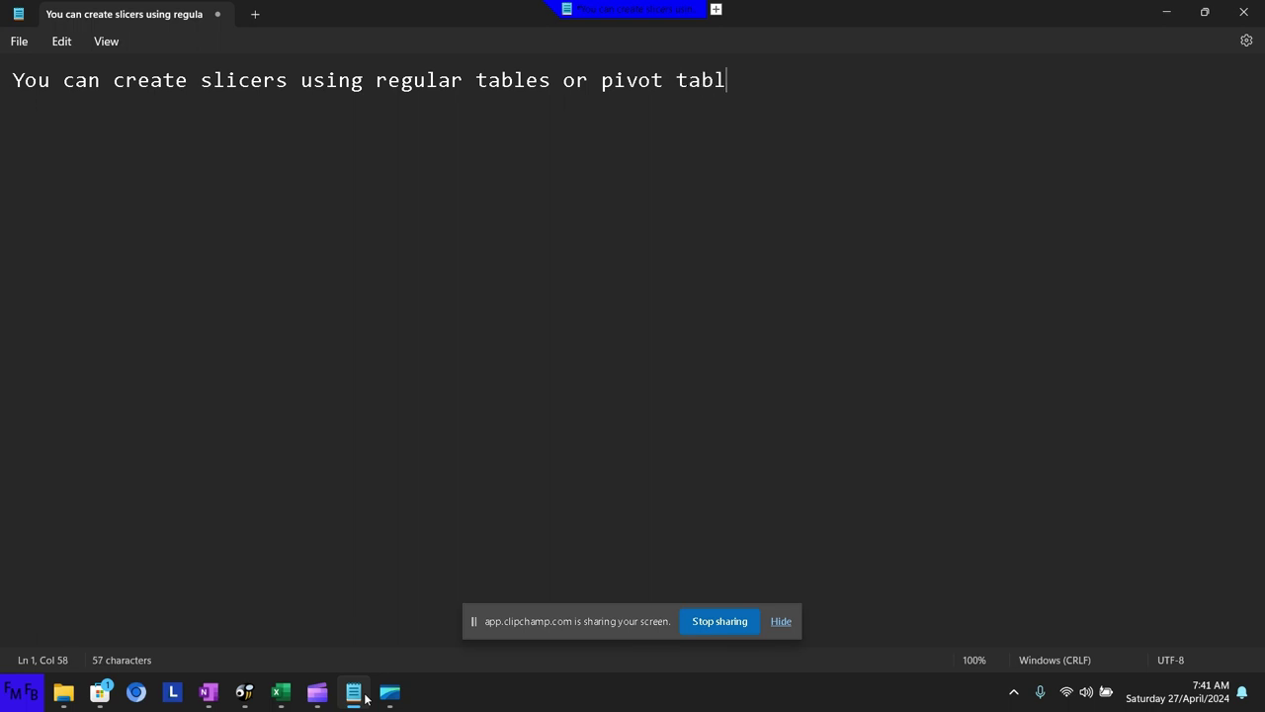
type("es, altho")
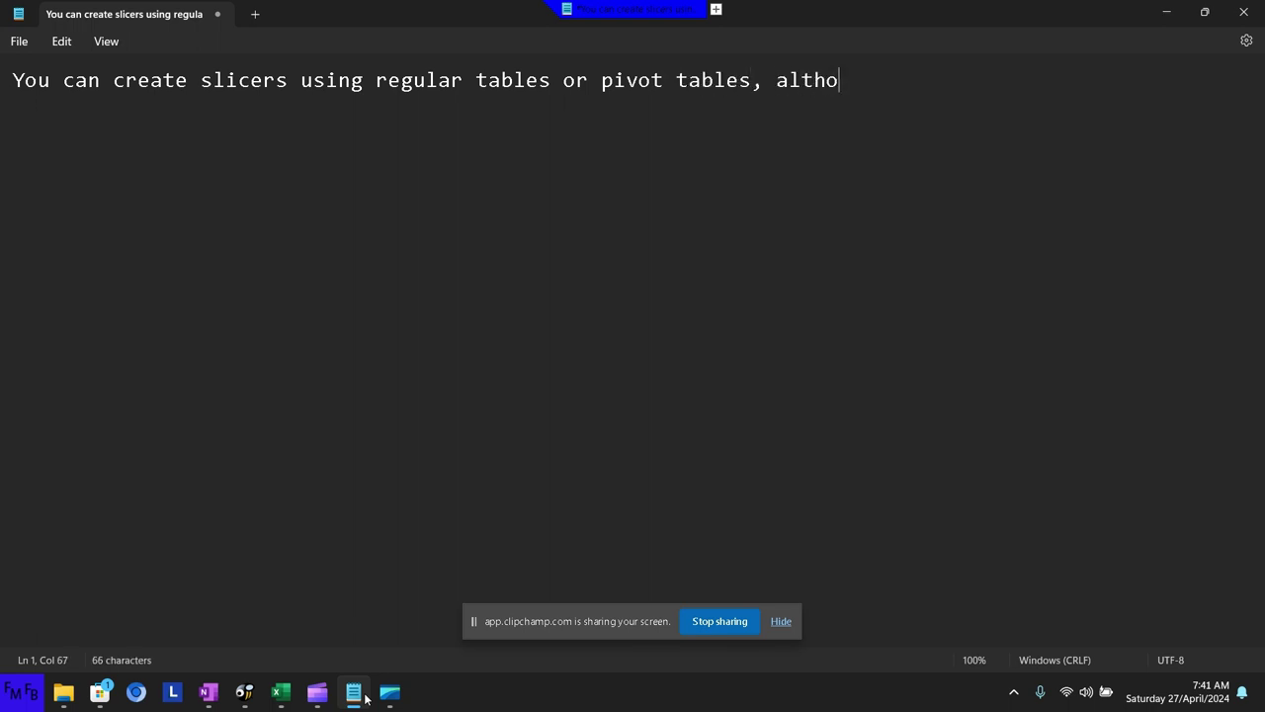
type("ugh if ")
type("you use ta")
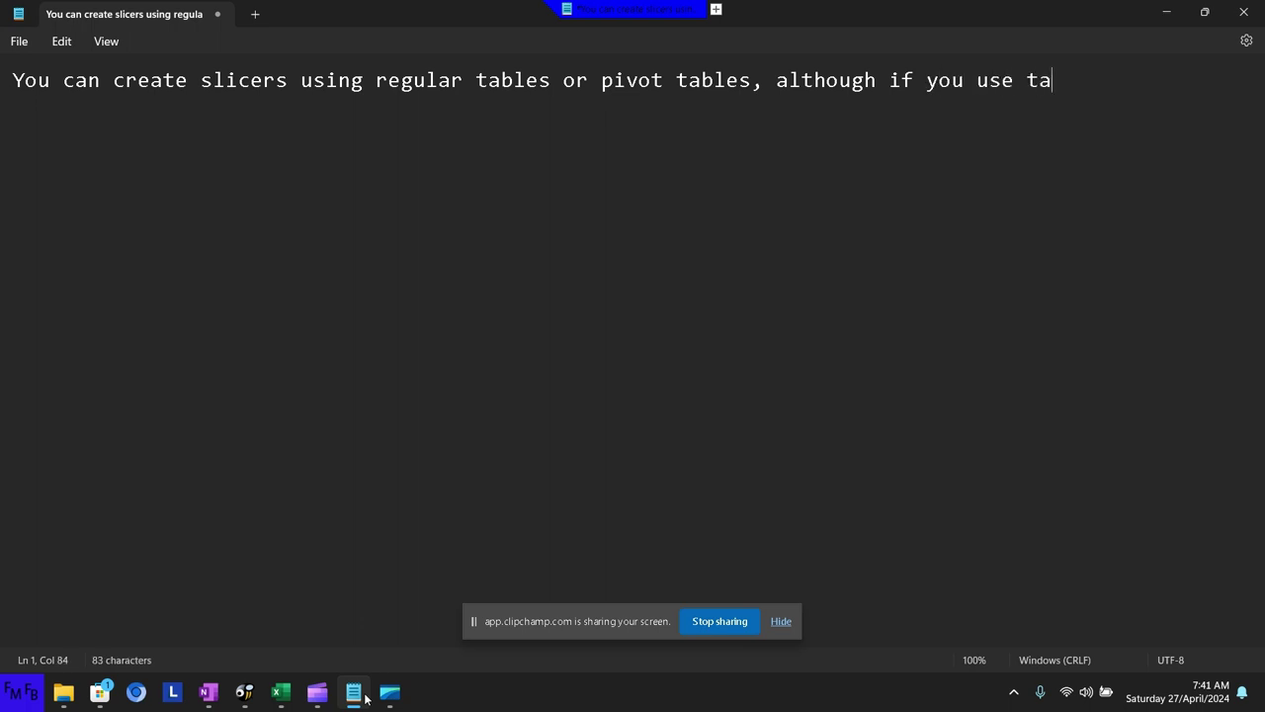
type("bles")
key("BackSpace")
key("BackSpace")
key("BackSpace")
key("BackSpace")
key("BackSpace")
key("BackSpace")
type("pivot ")
type("tables, ")
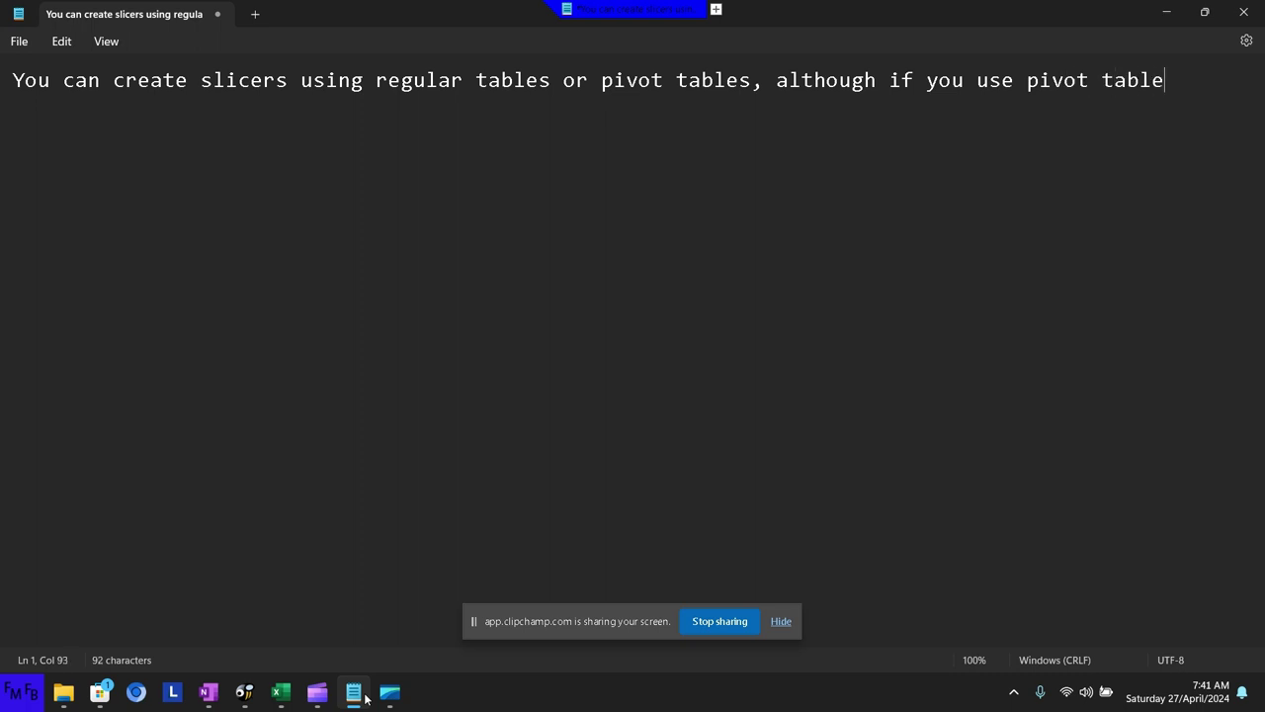
type("you ")
type("can ")
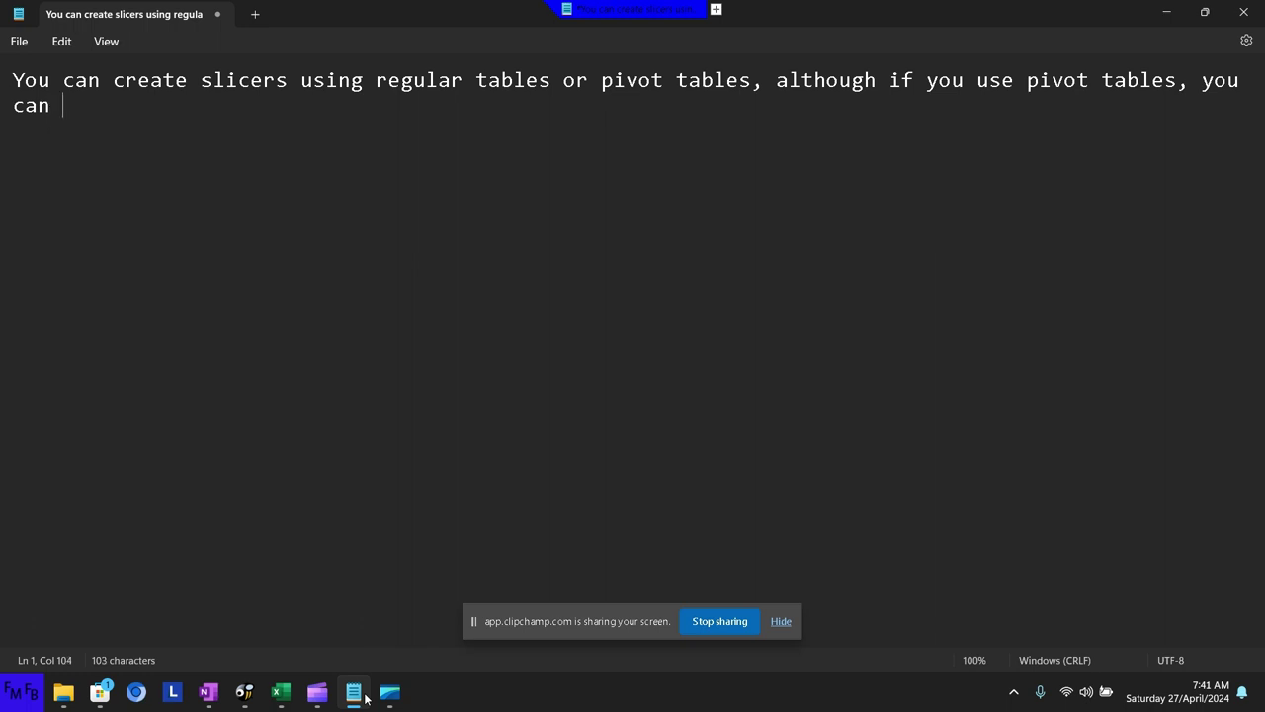
type("relat")
type("e")
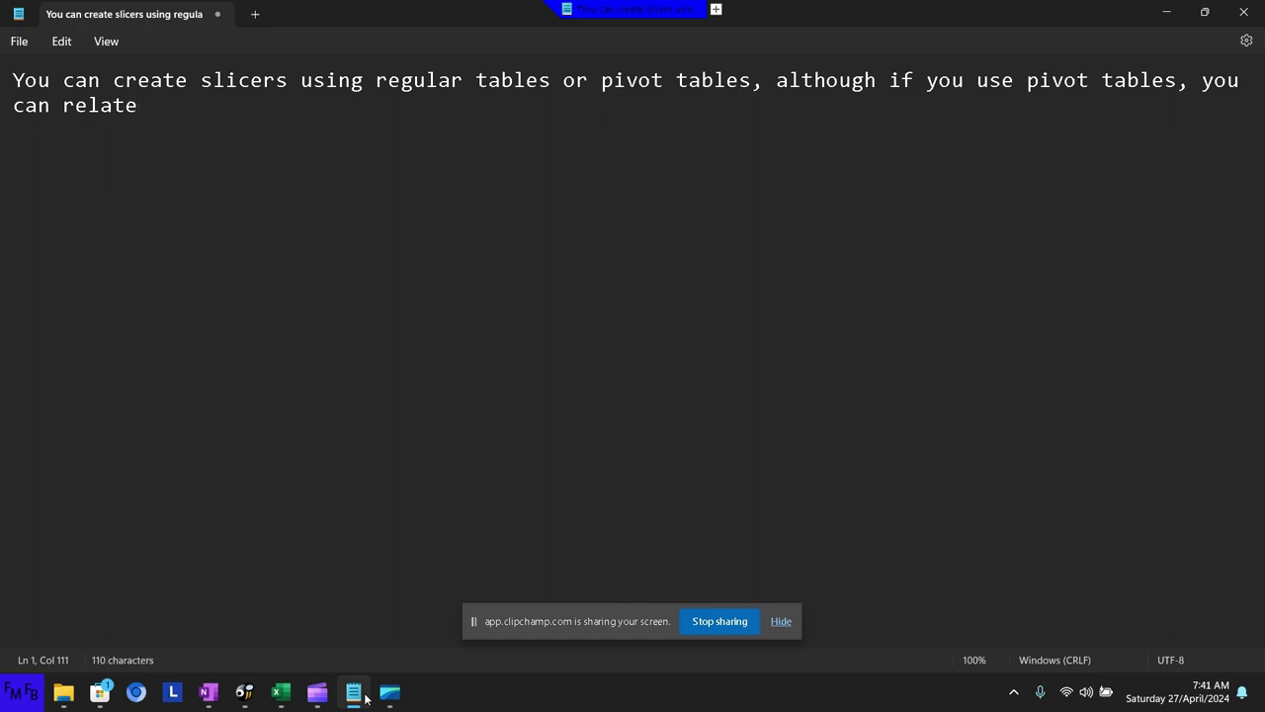
type(" graphs")
type(" from other ")
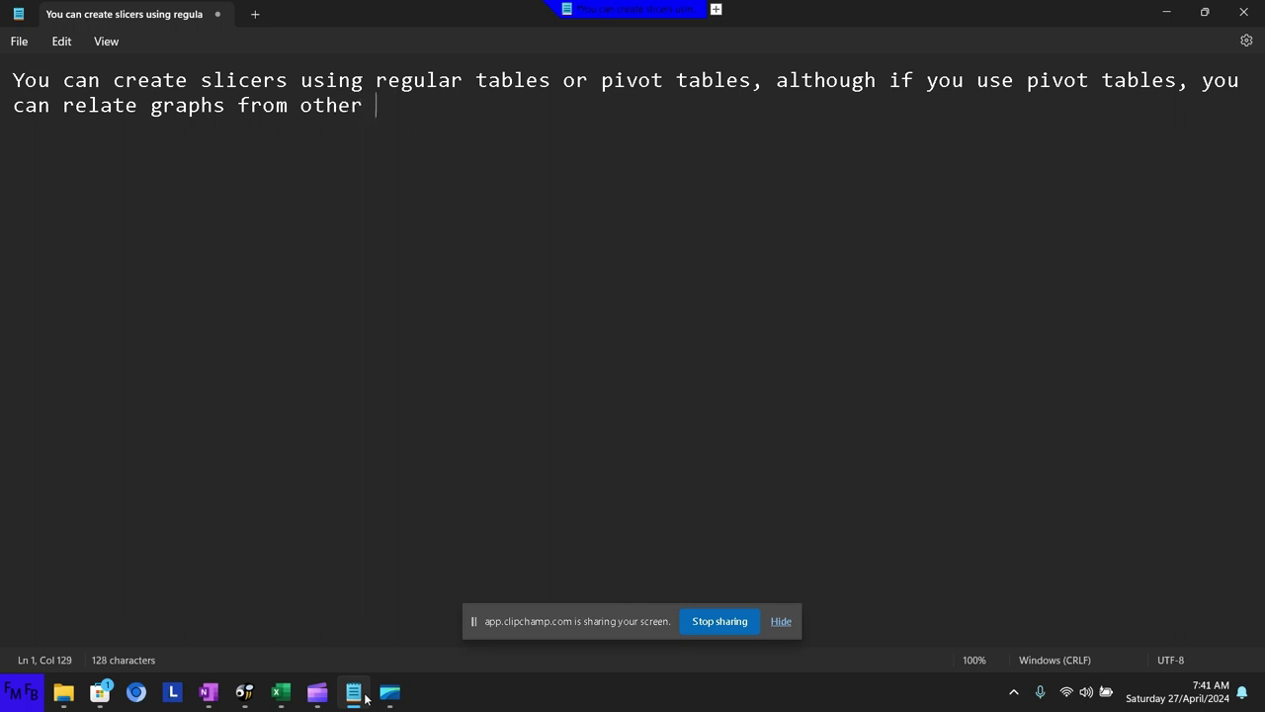
type("pivo")
Continue the sentence with 'copies of the same pivot table, so you can use a single slicer to filter multiple graphs.'
key("BackSpace")
key("BackSpace")
key("BackSpace")
key("BackSpace")
key("BackSpace")
key("BackSpace")
key("BackSpace")
key("BackSpace")
key("BackSpace")
key("BackSpace")
type("co")
type("pies of ")
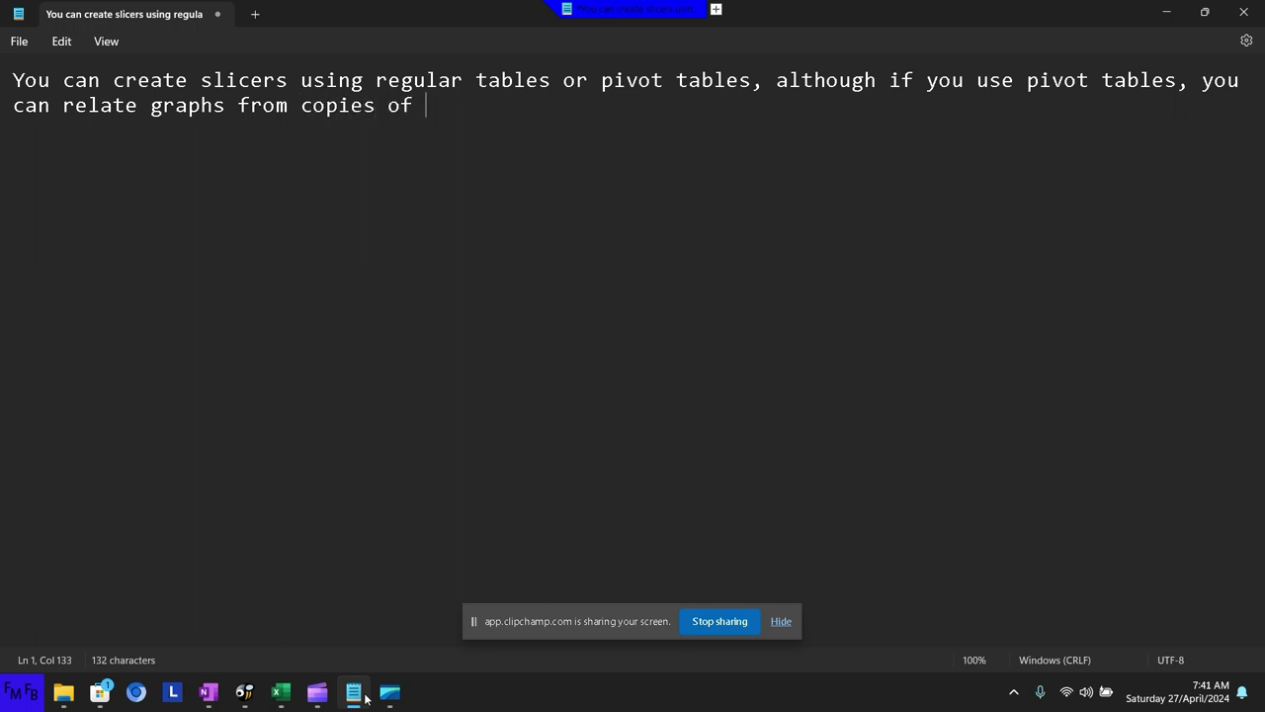
type("the same p")
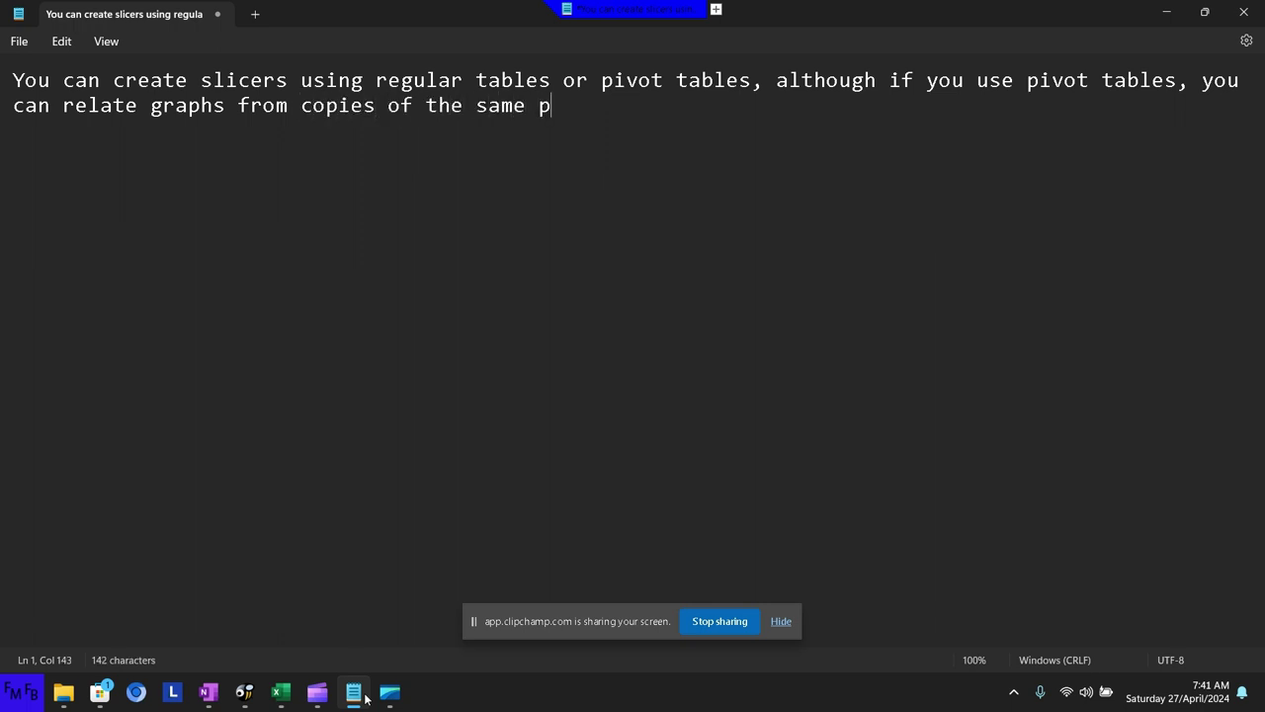
type("ivot tab")
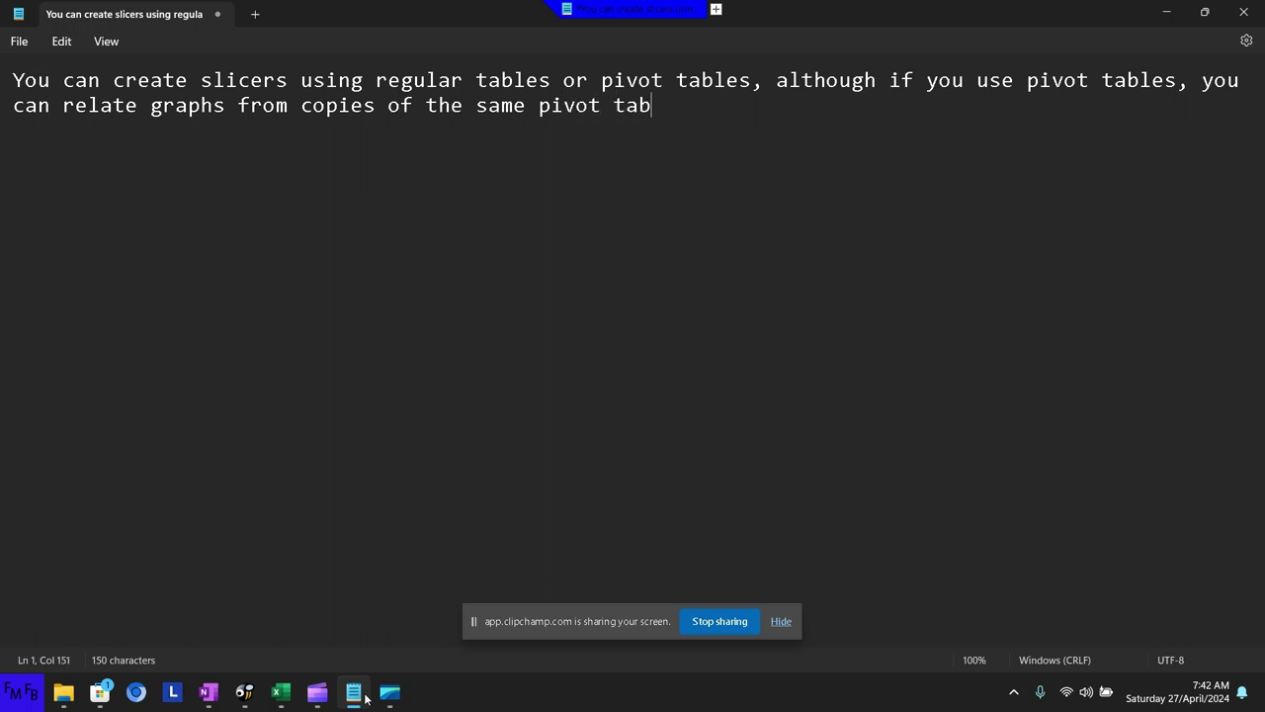
type("le ")
type(", so you ")
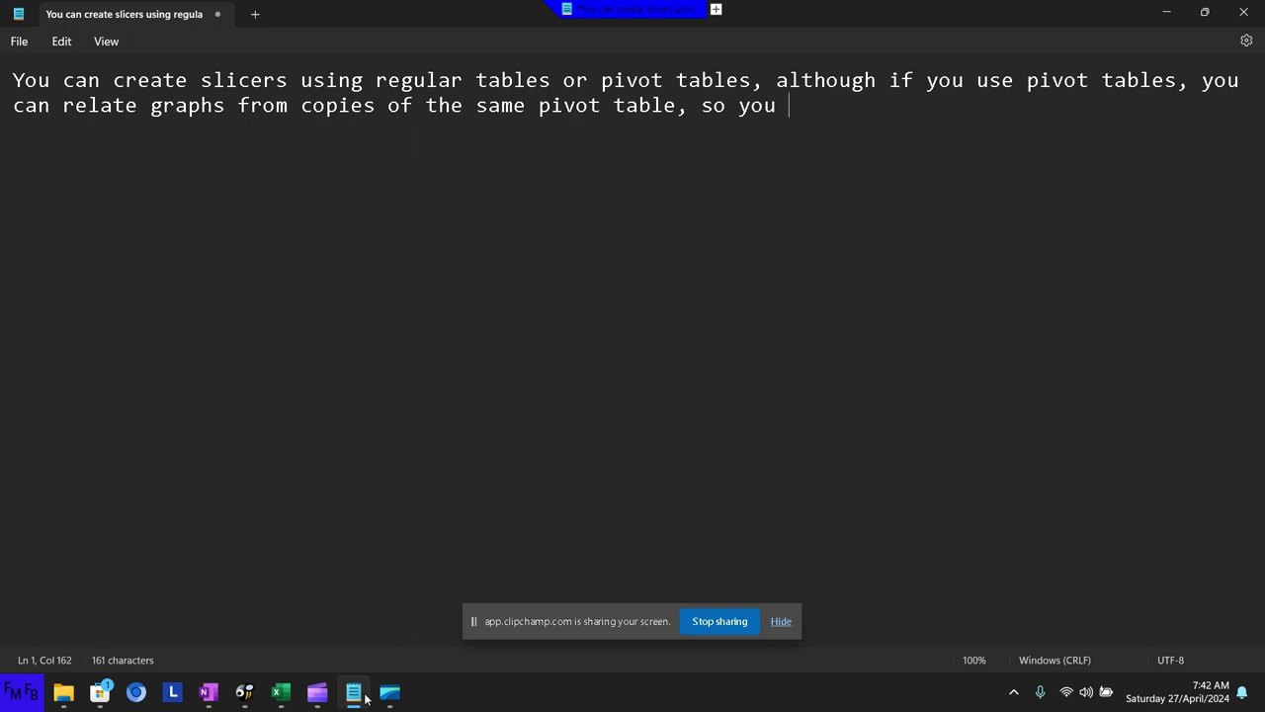
type("can use th")
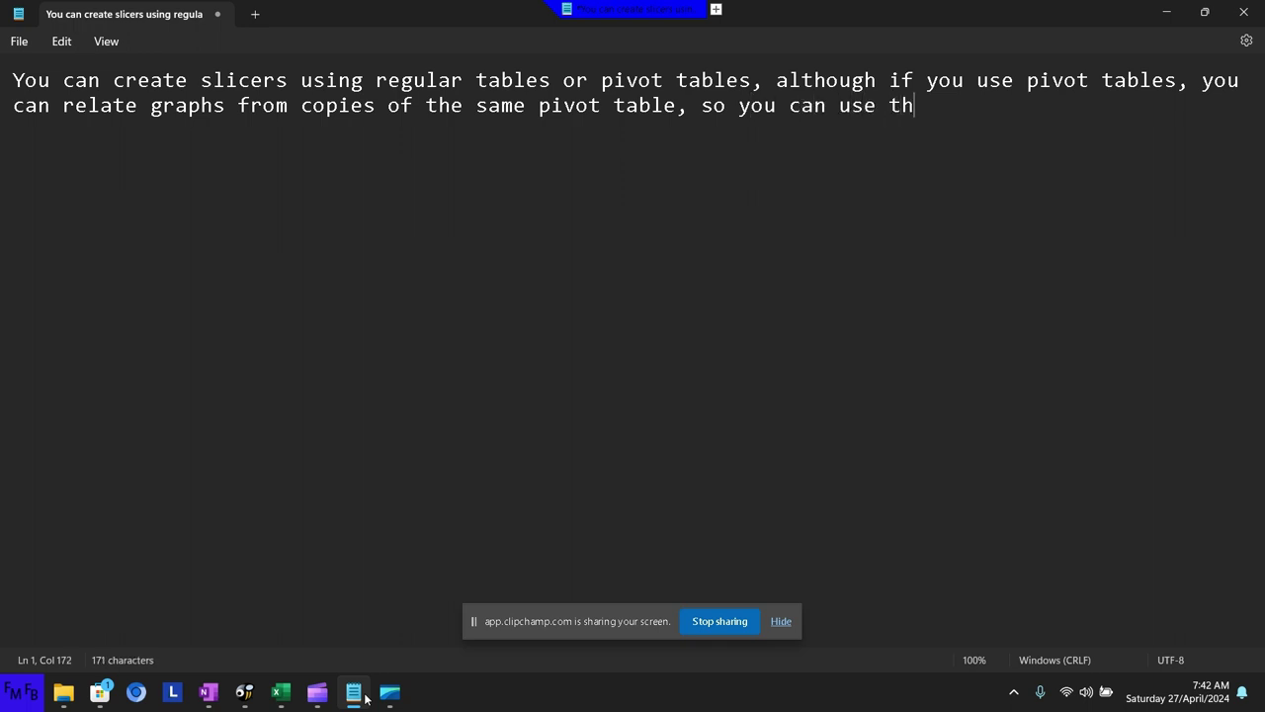
type("e same")
key("BackSpace")
key("BackSpace")
key("BackSpace")
key("BackSpace")
key("BackSpace")
key("BackSpace")
key("BackSpace")
key("BackSpace")
type("single ")
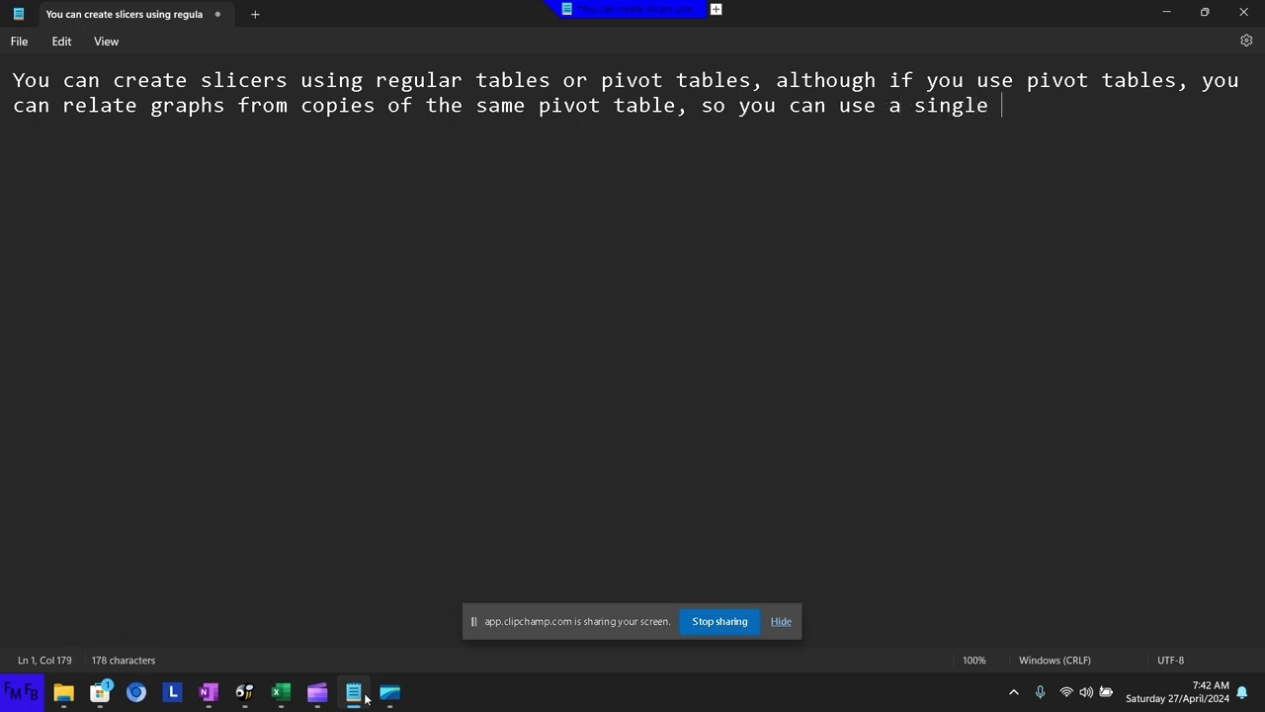
type("slicer to ")
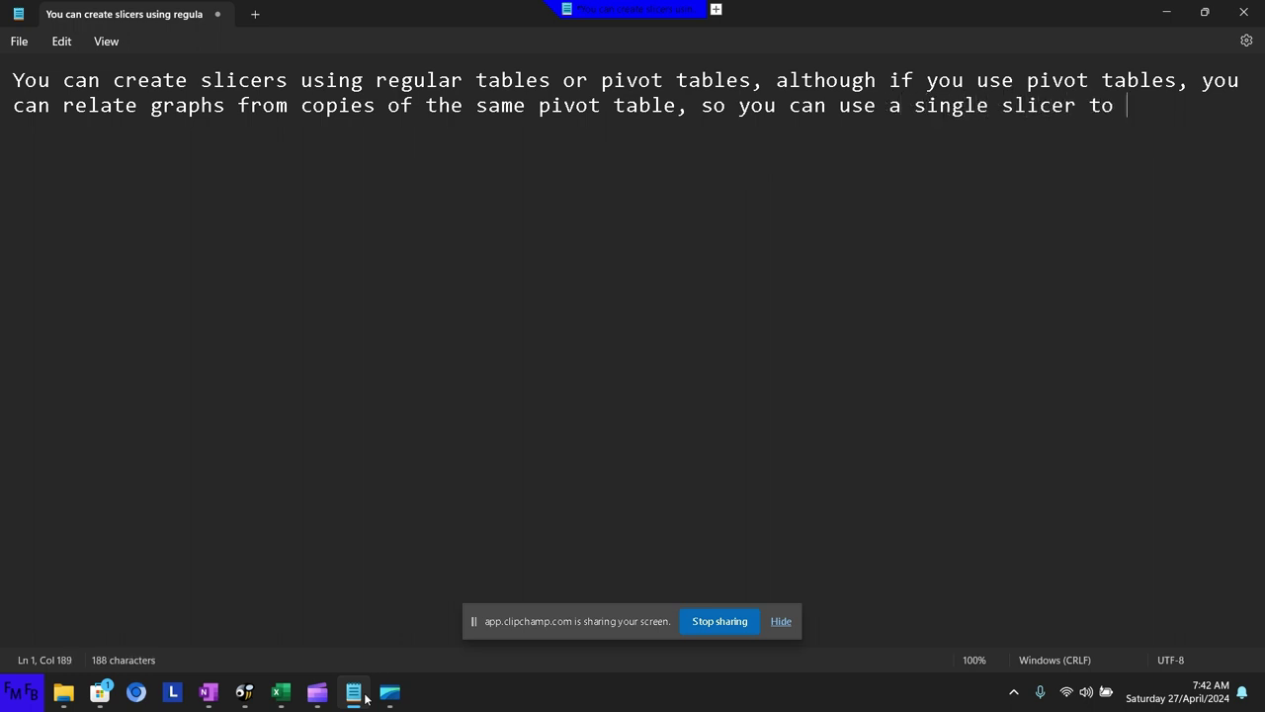
type("filter ")
type("multipl")
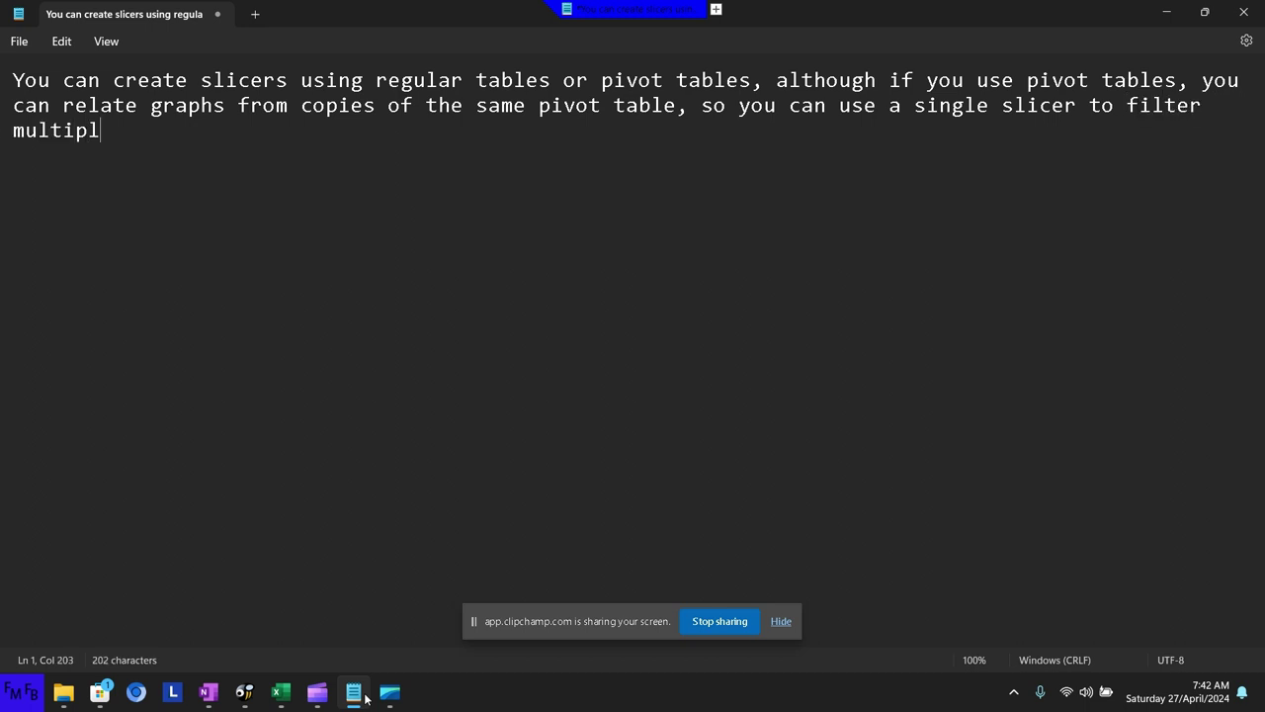
type("e graphs")
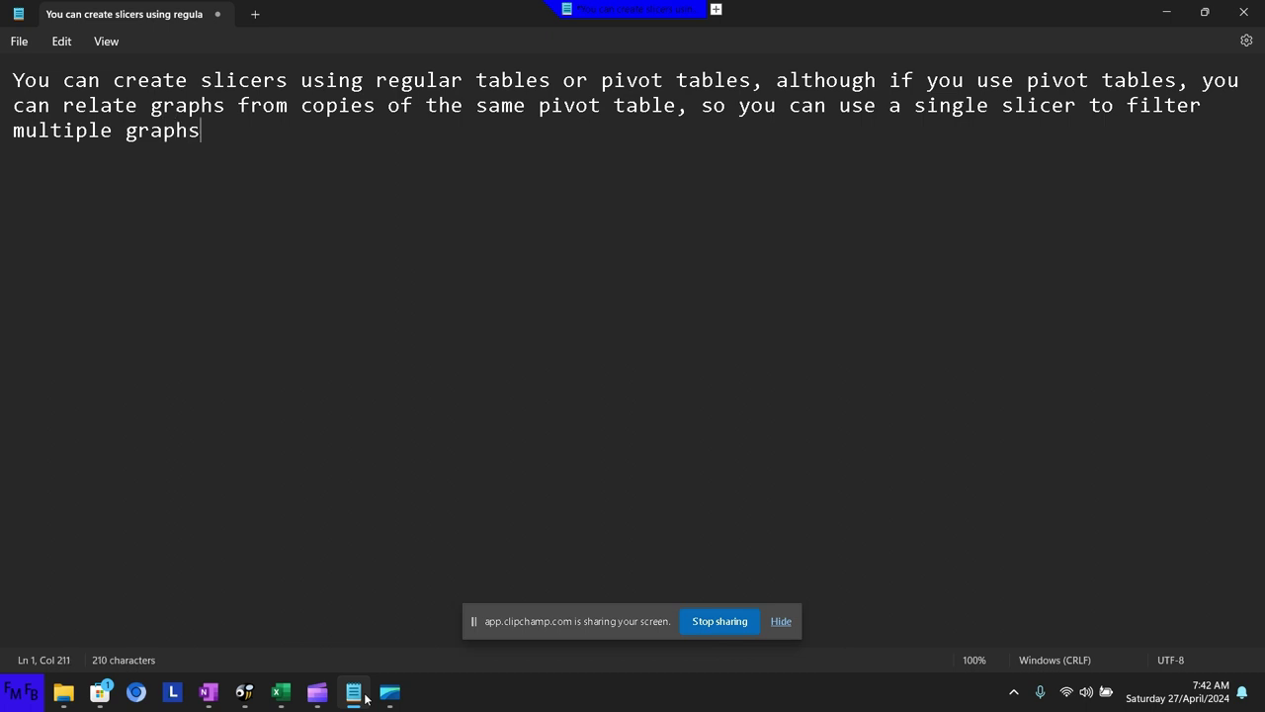
type("./U")
type("ste")
type("d puede ")
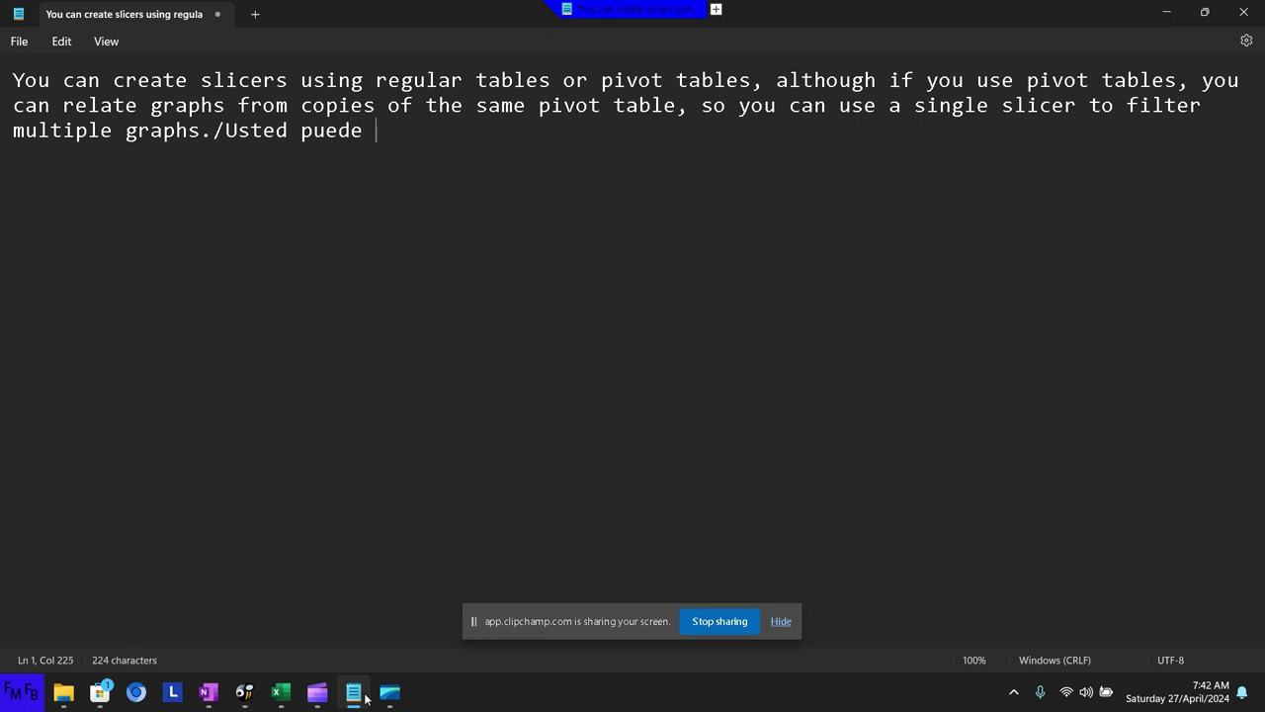
type("crear ")
type("slicers us")
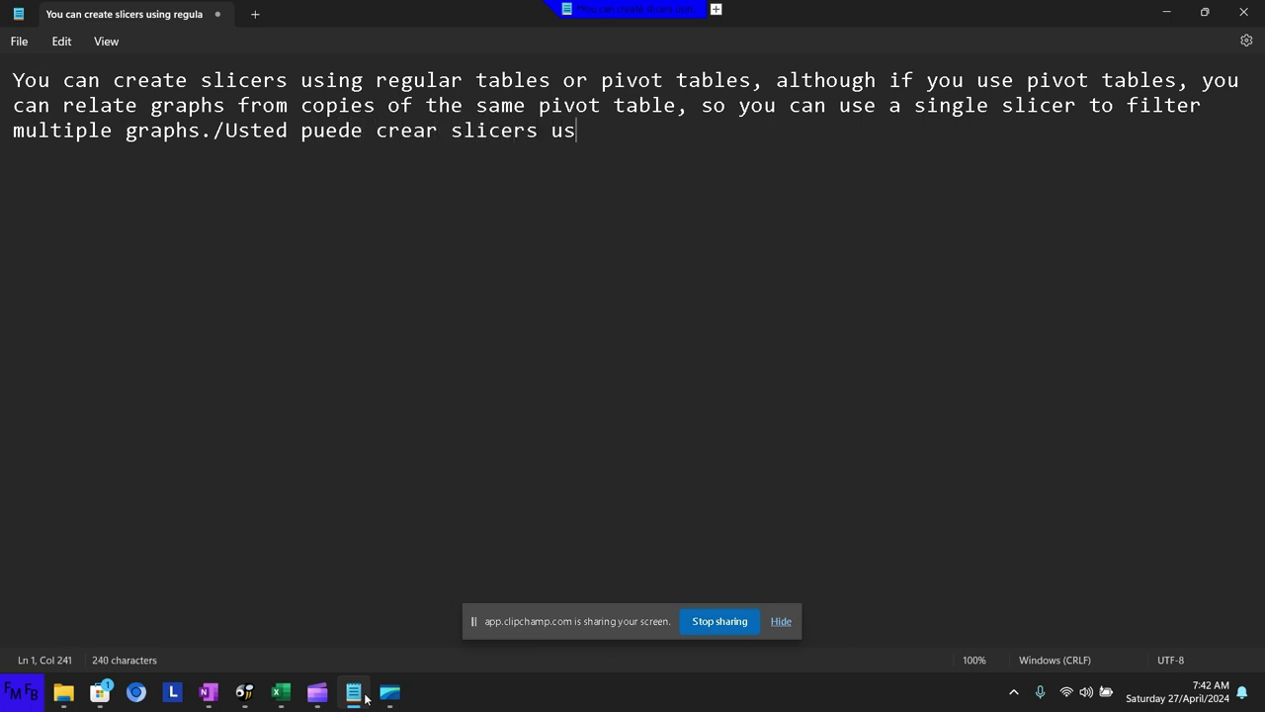
type("ando ")
type("tablas ")
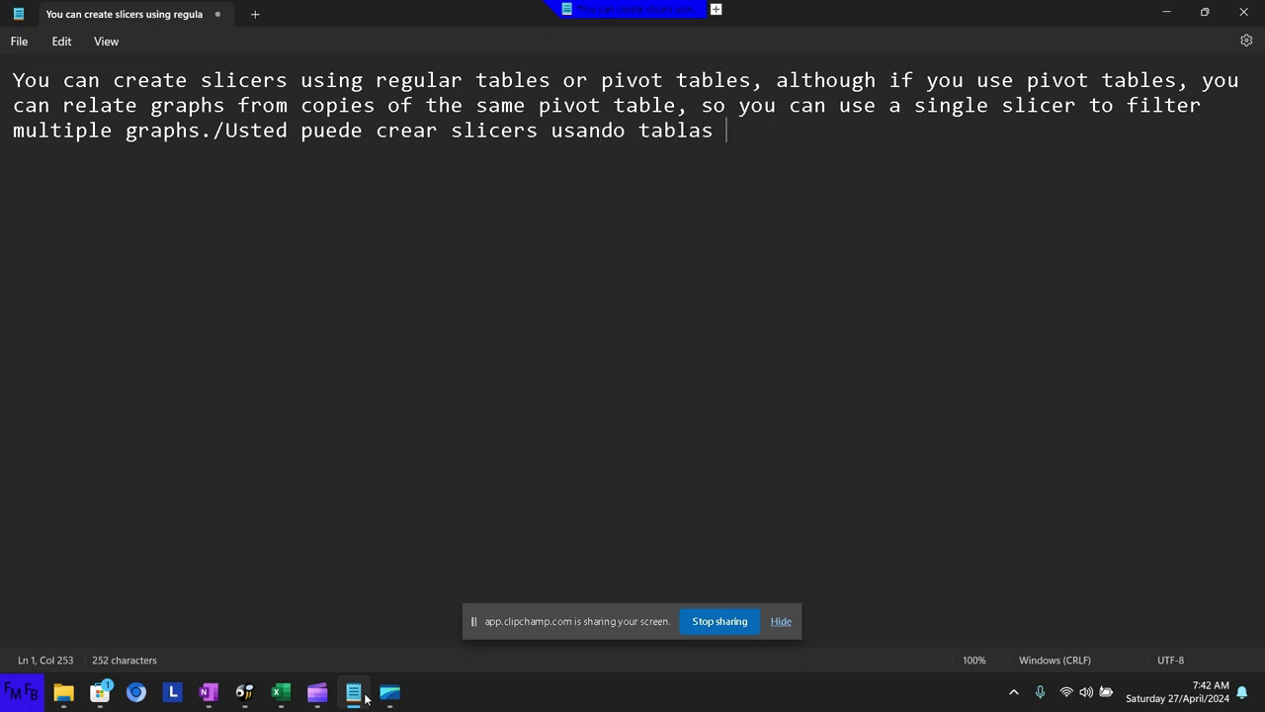
type("regula")
type("res o tab")
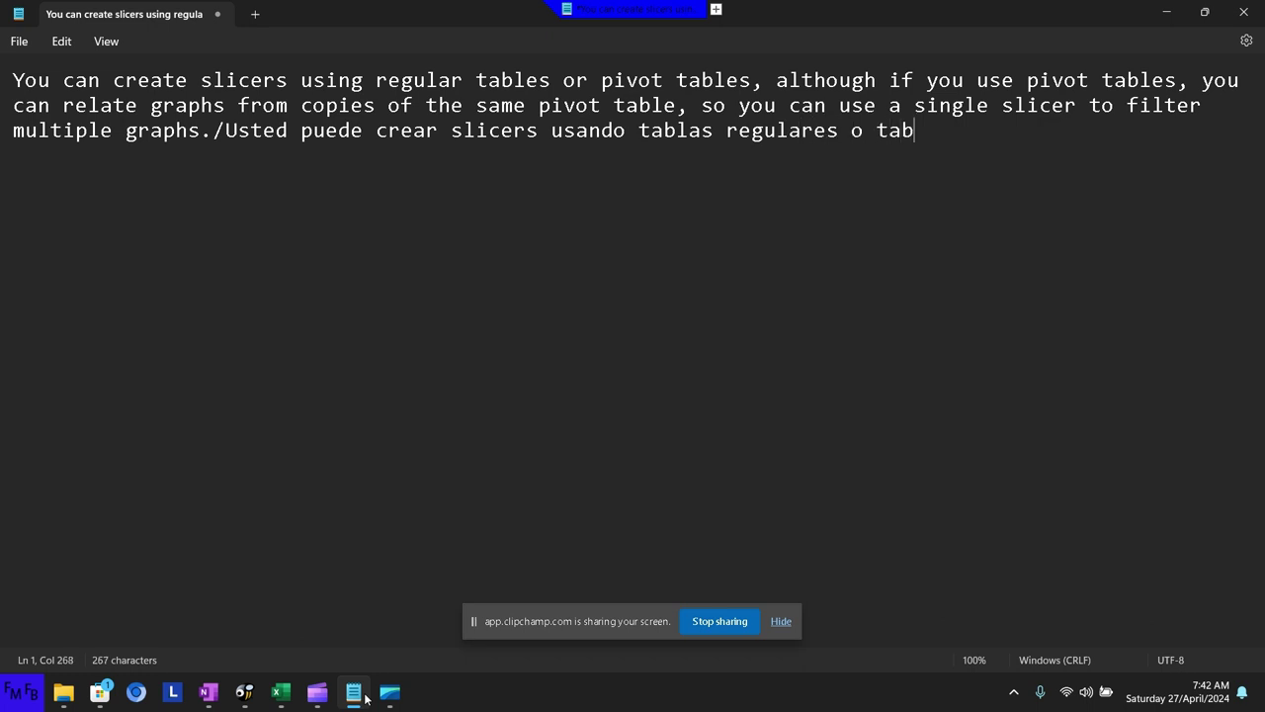
type("las pivo")
type("te, sine")
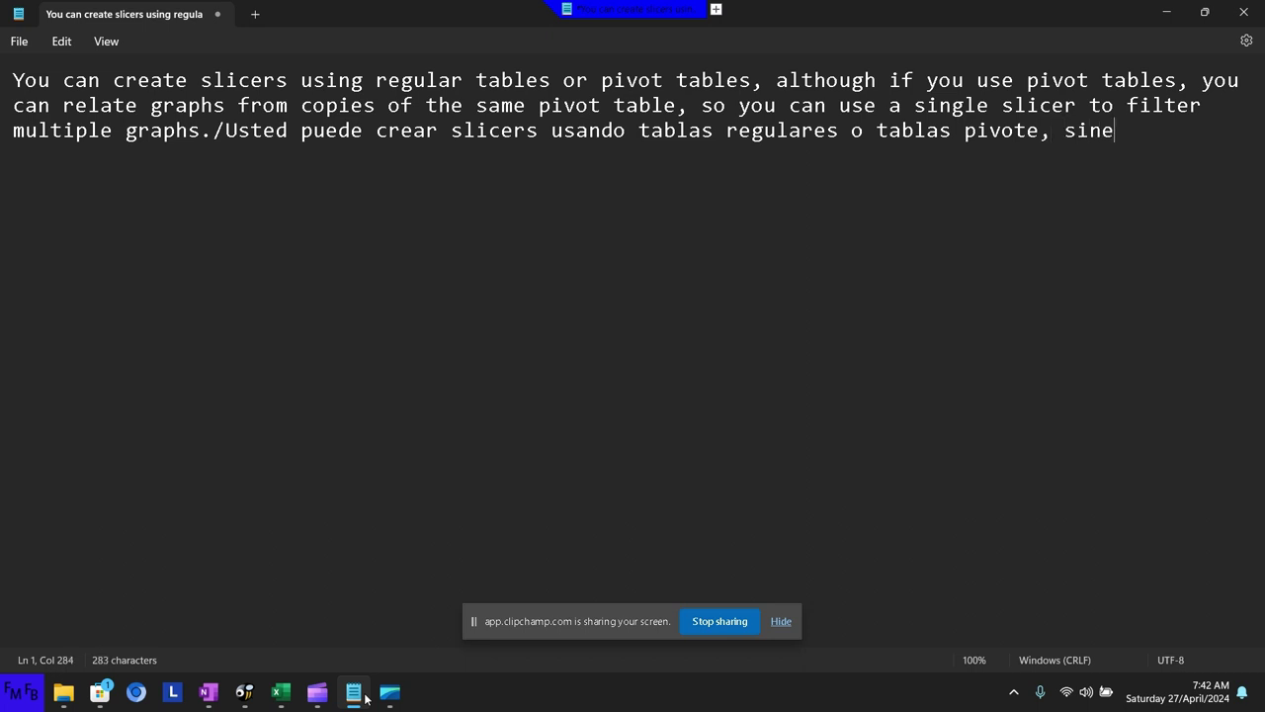
Type the Spanish translation, ending 'para poder controlar multiple gráficas con el mismo slicer'
key("BackSpace")
key("BackSpace")
key("BackSpace")
key("BackSpace")
type("n oobs")
type("tante")
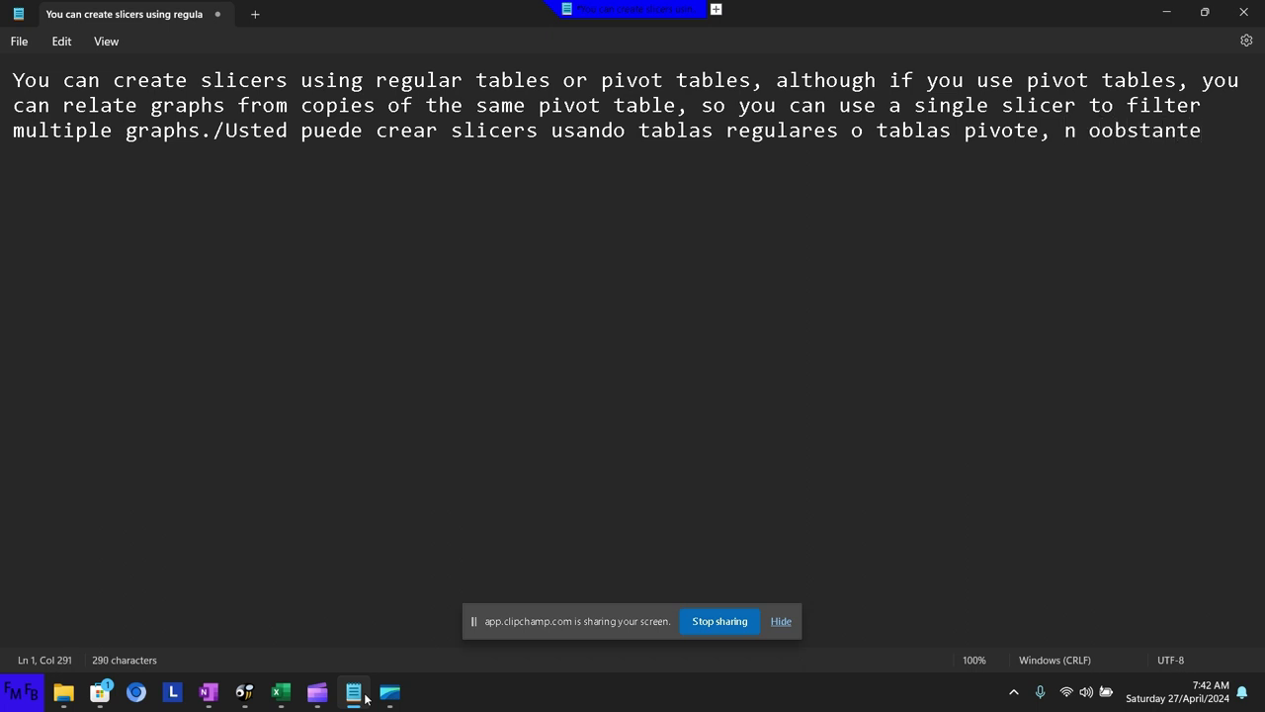
type(", si usa ")
type("tablas piv")
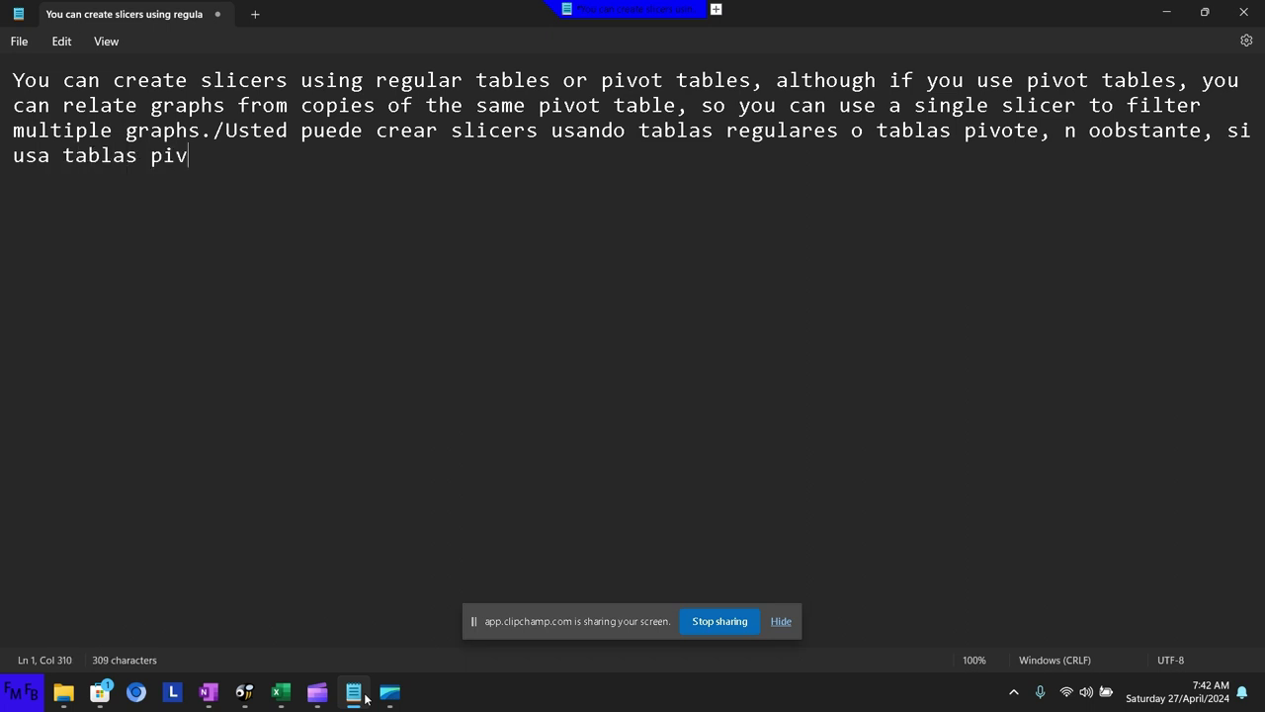
type("ote, va")
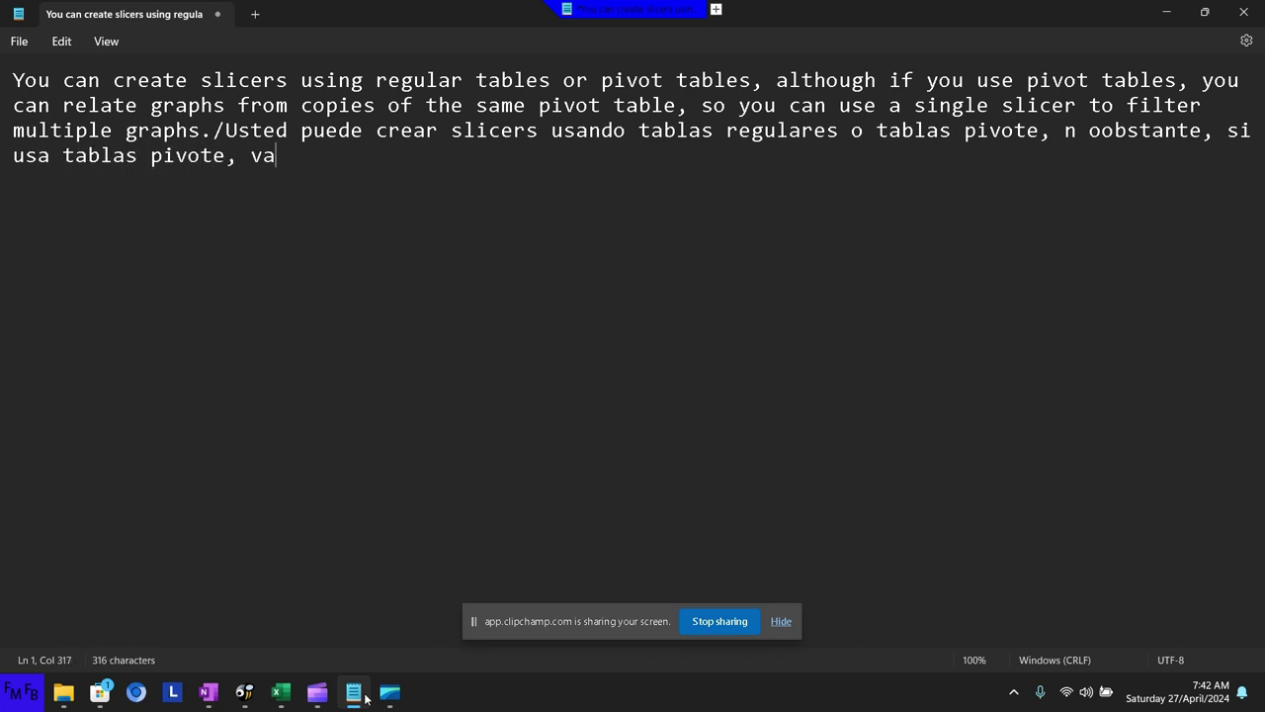
type(" a poder r")
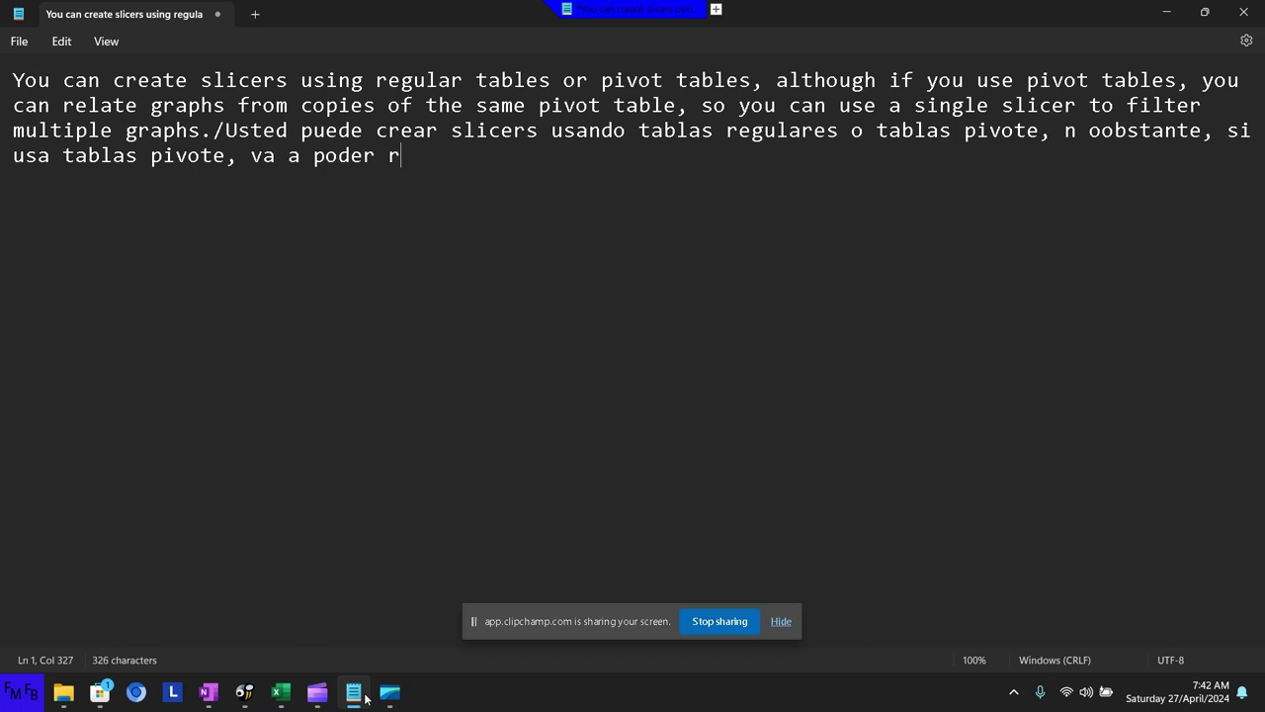
type("elacioa")
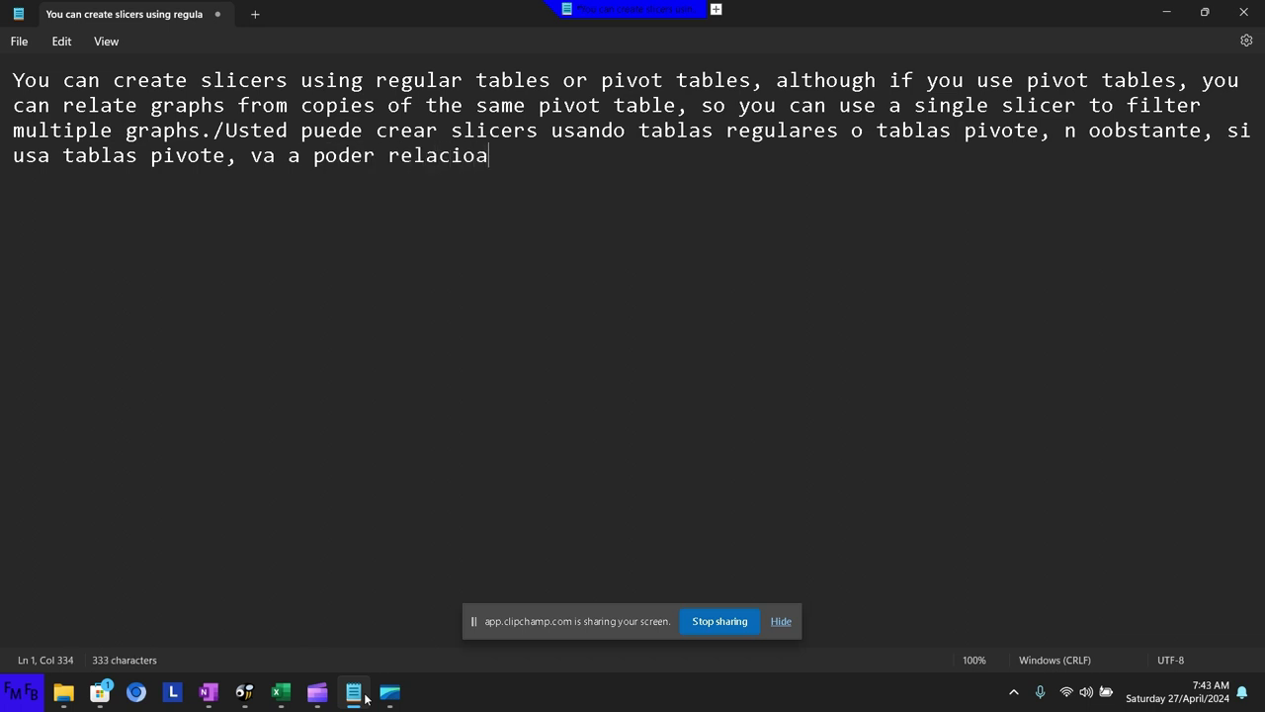
key("BackSpace")
type("nar el ")
type("slicer co")
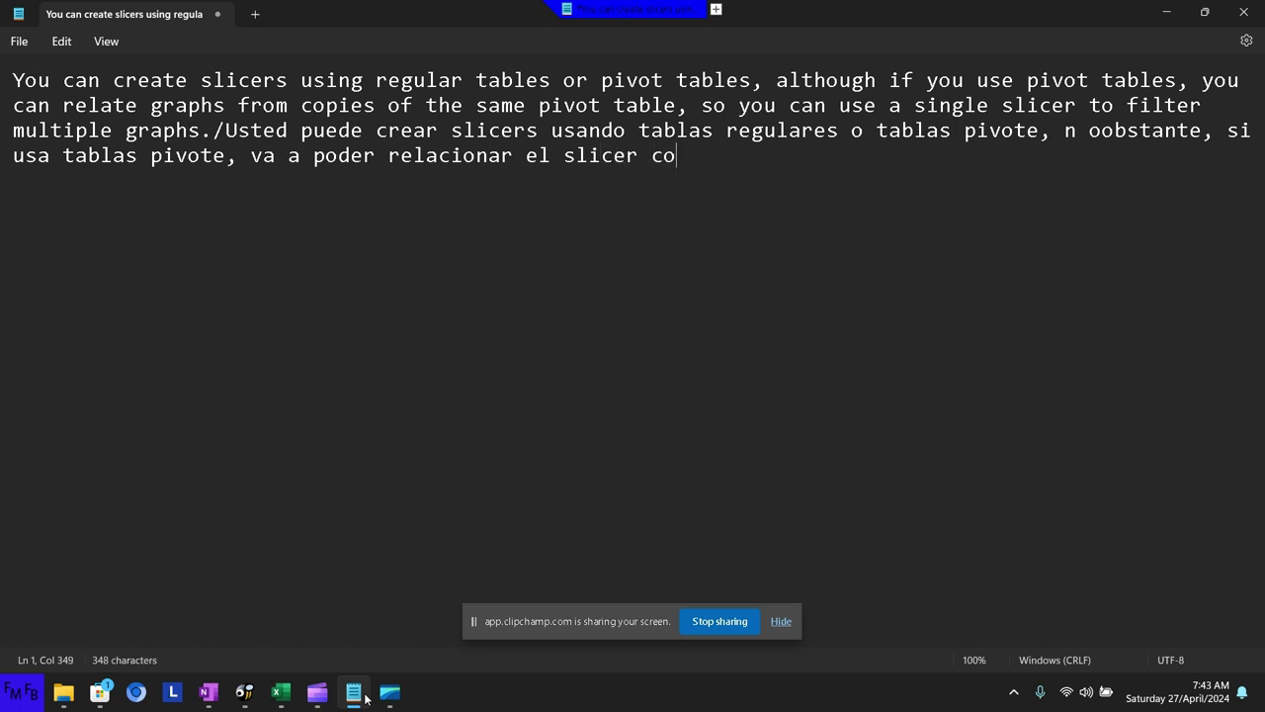
type("n ")
type("ot")
type("ra")
key("BackSpace")
key("BackSpace")
key("BackSpace")
key("BackSpace")
type("duplica")
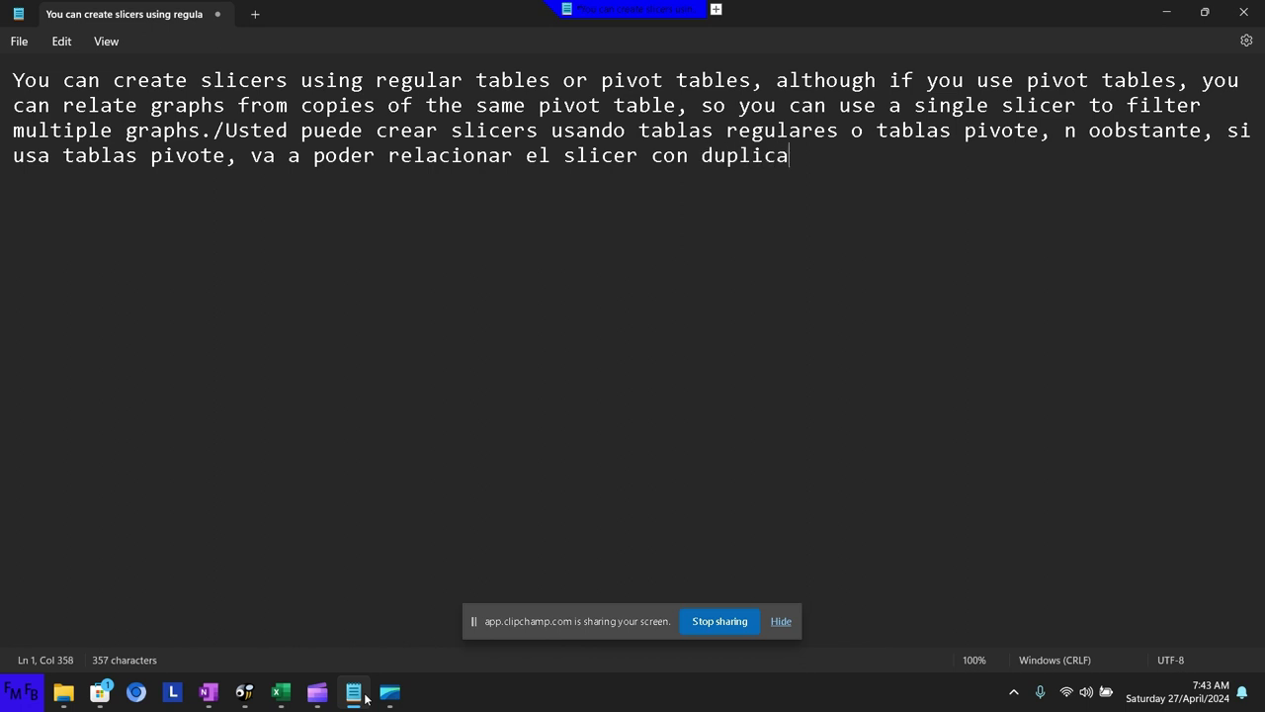
type("dos de la msi")
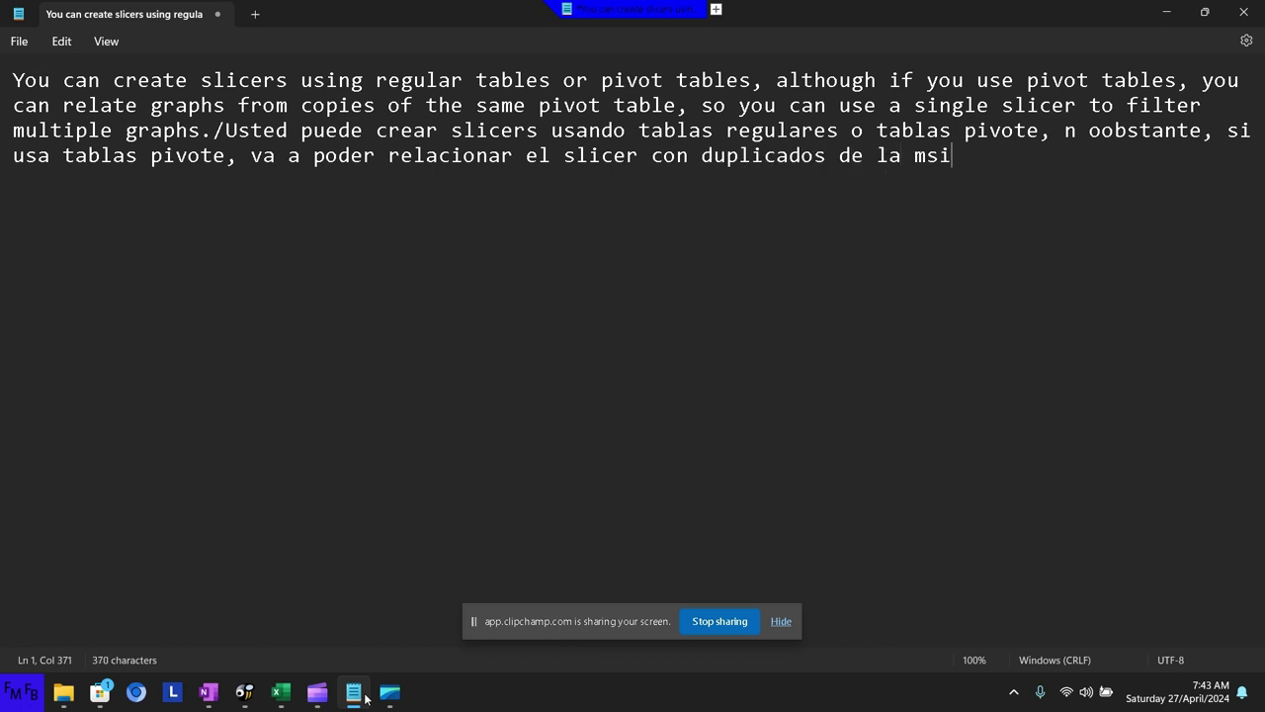
type("ma tabla ")
type("pivote, ")
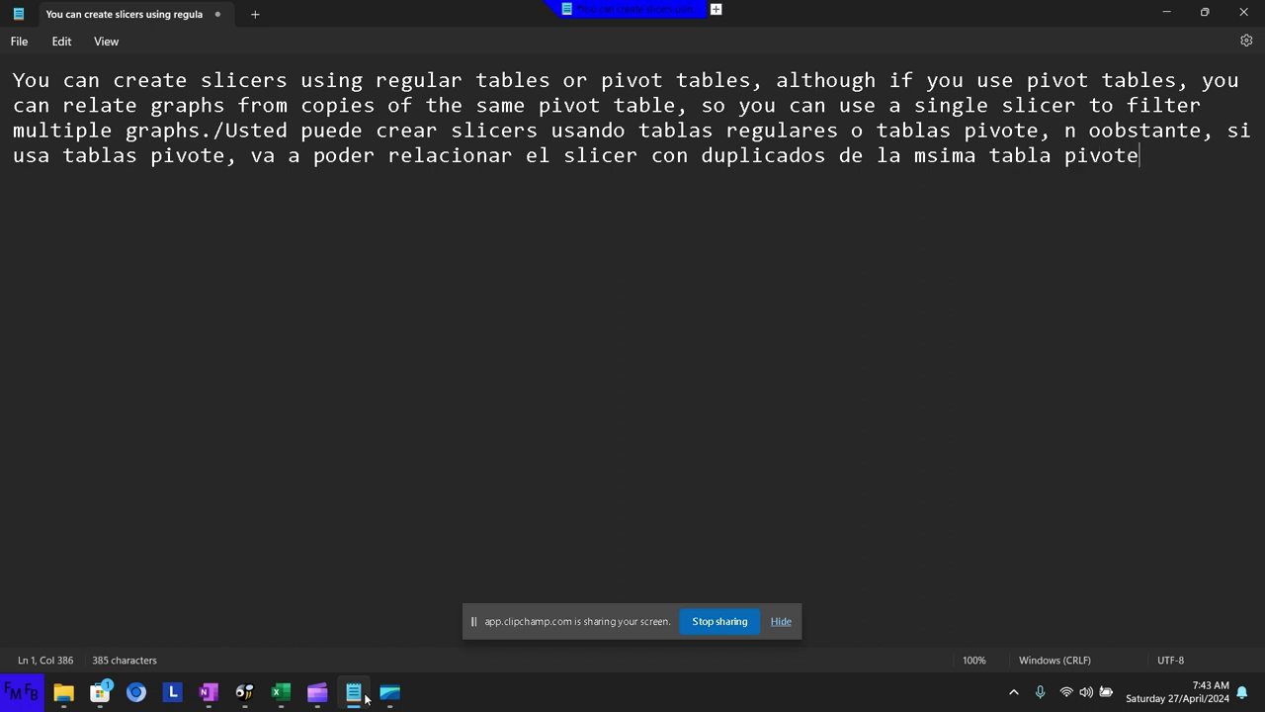
type("para pode")
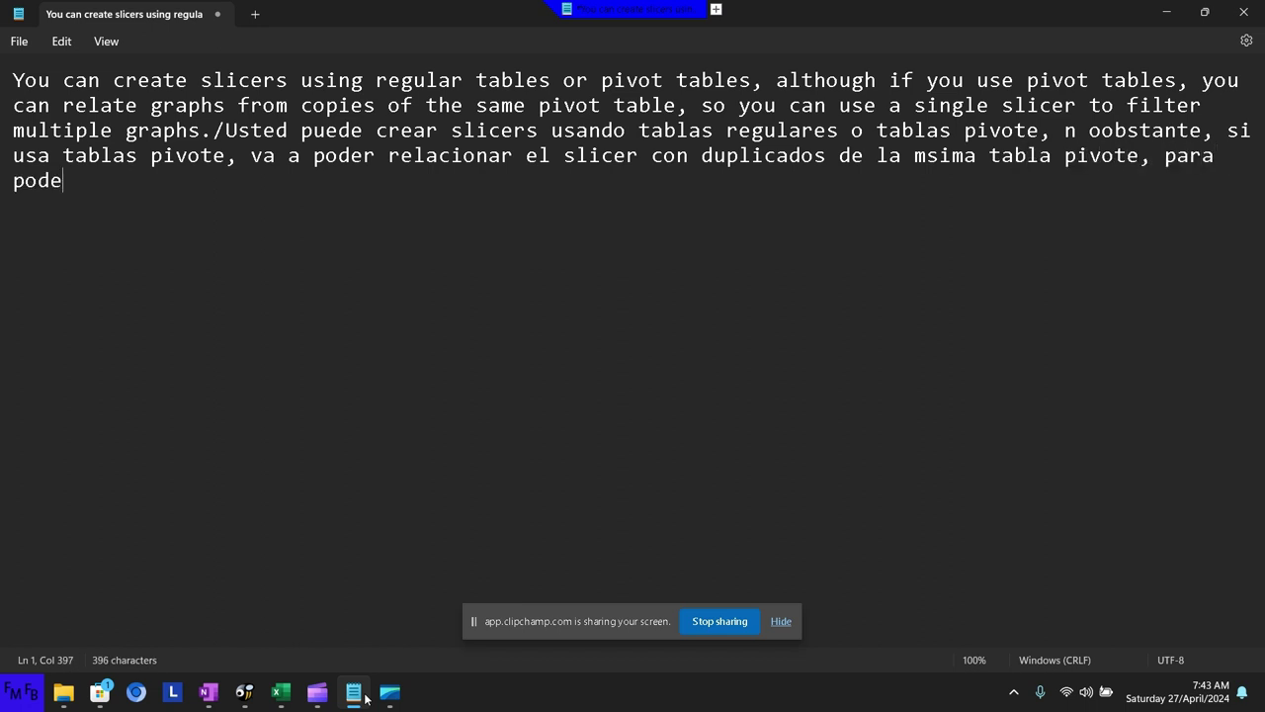
type("r contr")
type("olar mul")
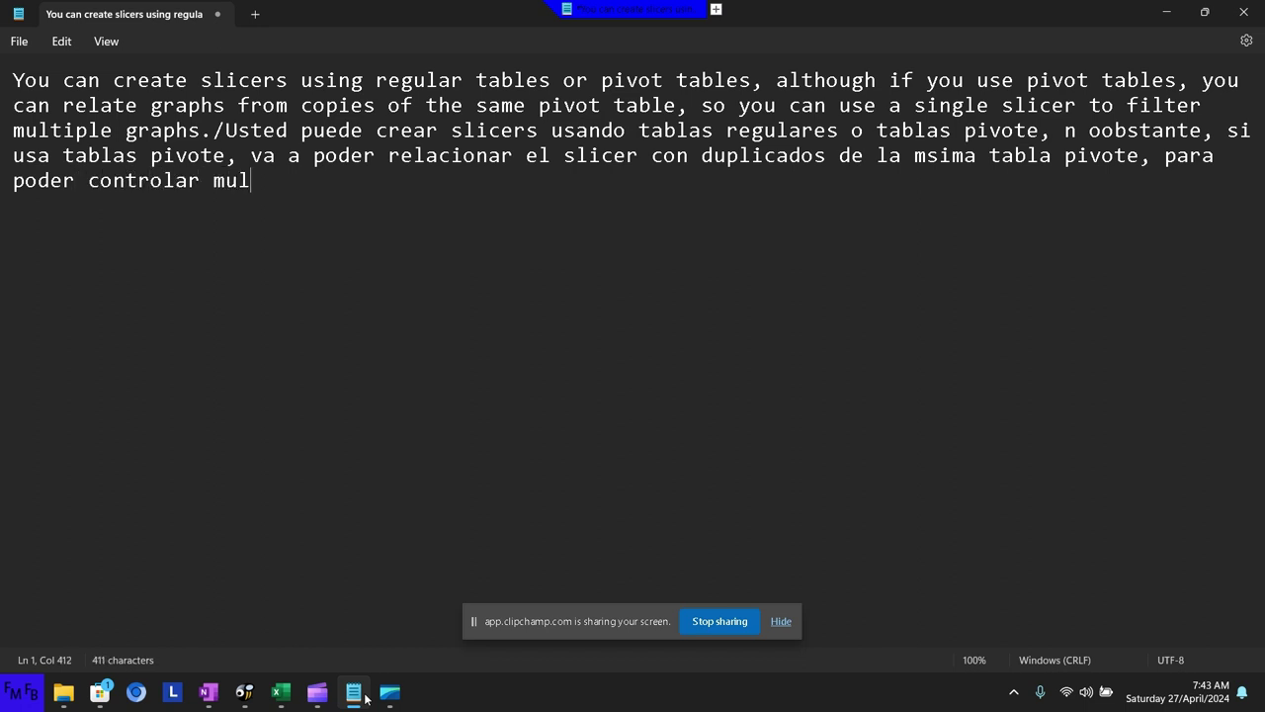
type("tiple gr")
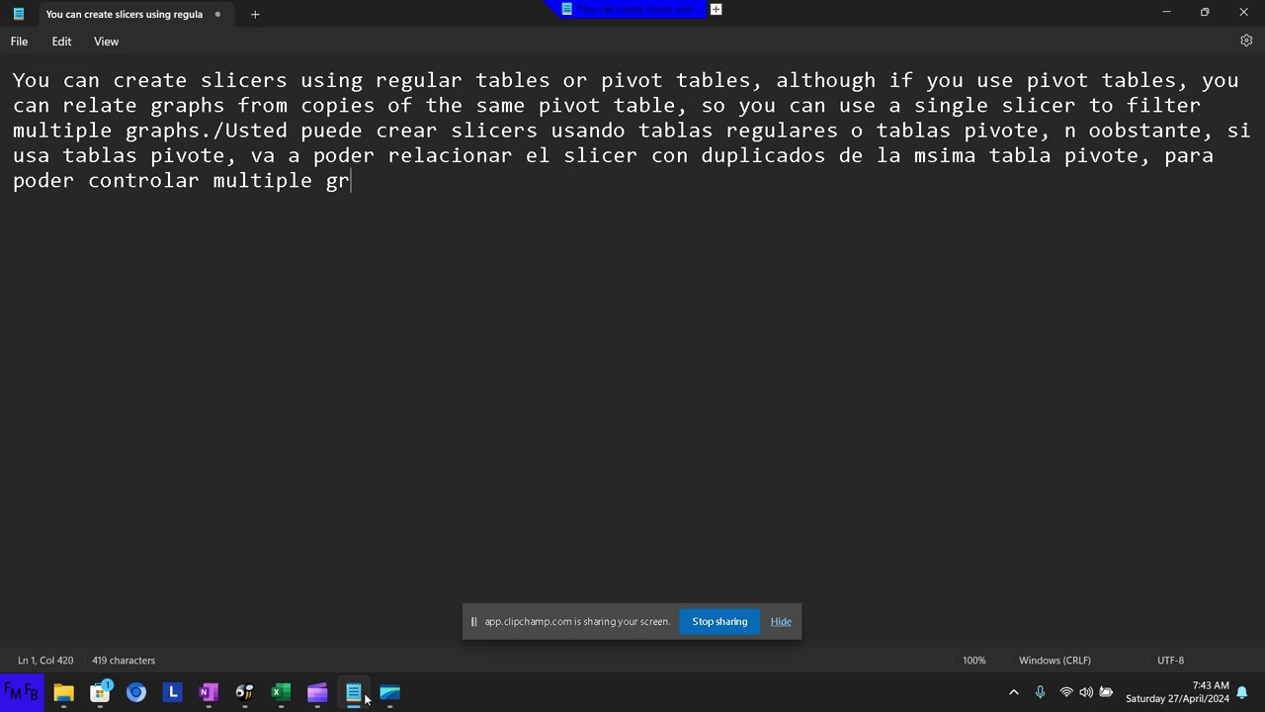
type("á")
type("ficas ")
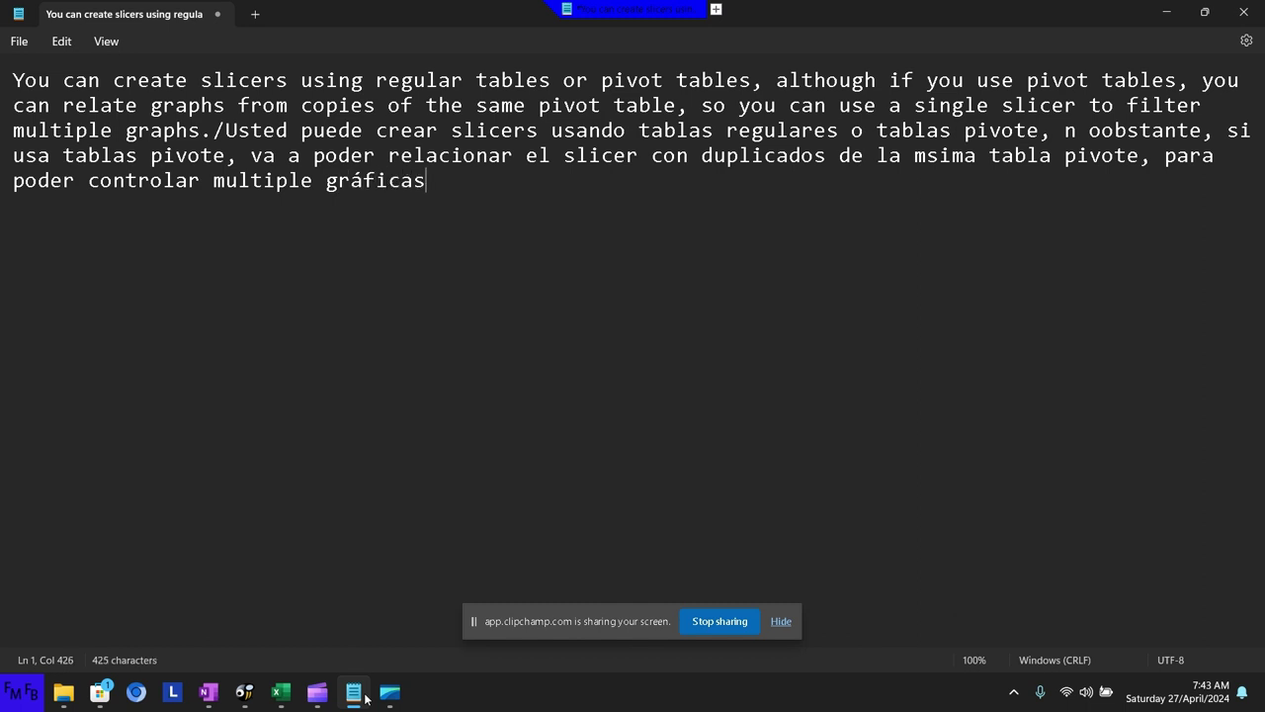
type("con el m")
type("ismo slicer.")
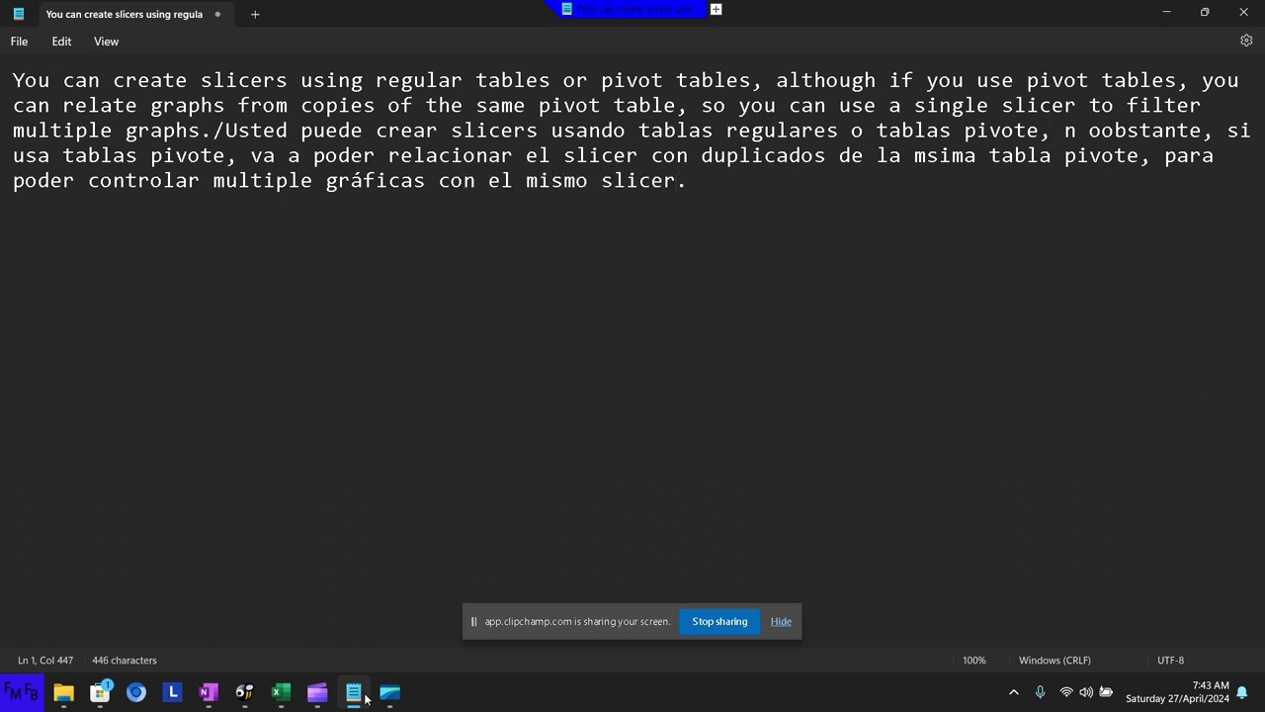
key("alt+Tab")
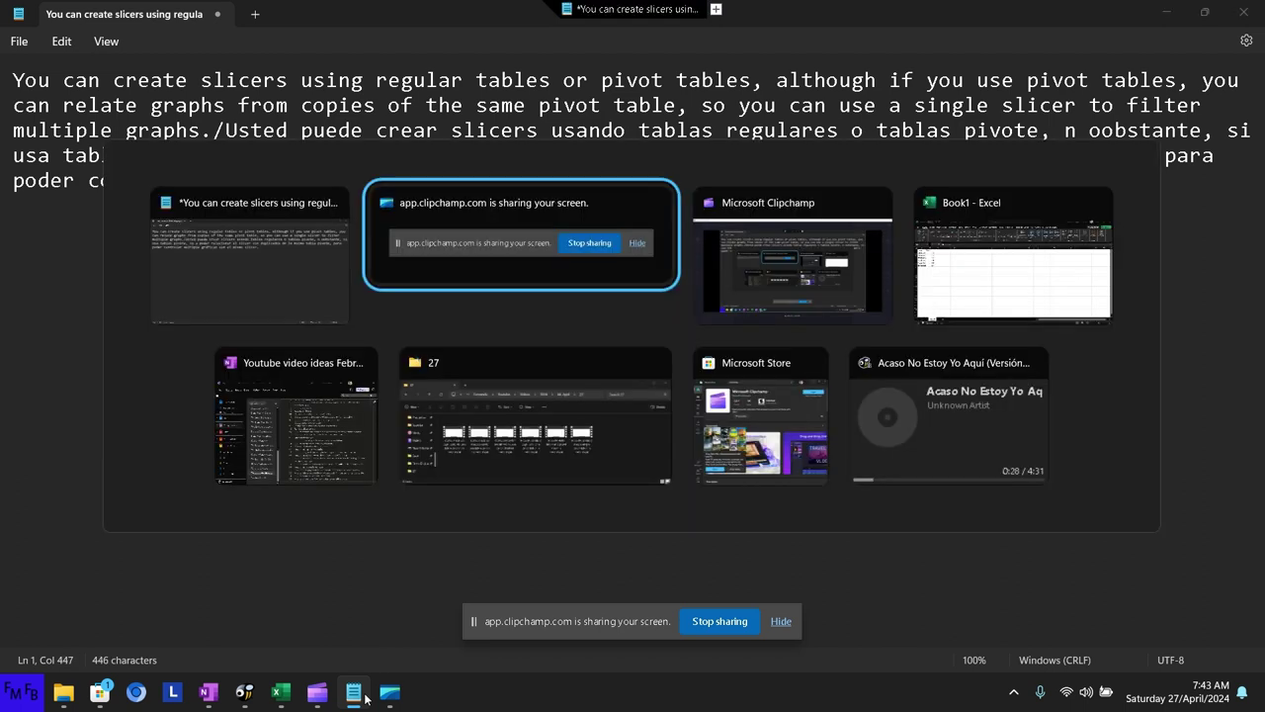
Insert a pivot table from the data range on a new sheet, with Country in Rows and Sum of Value in Values
key("Tab")
key("Tab")
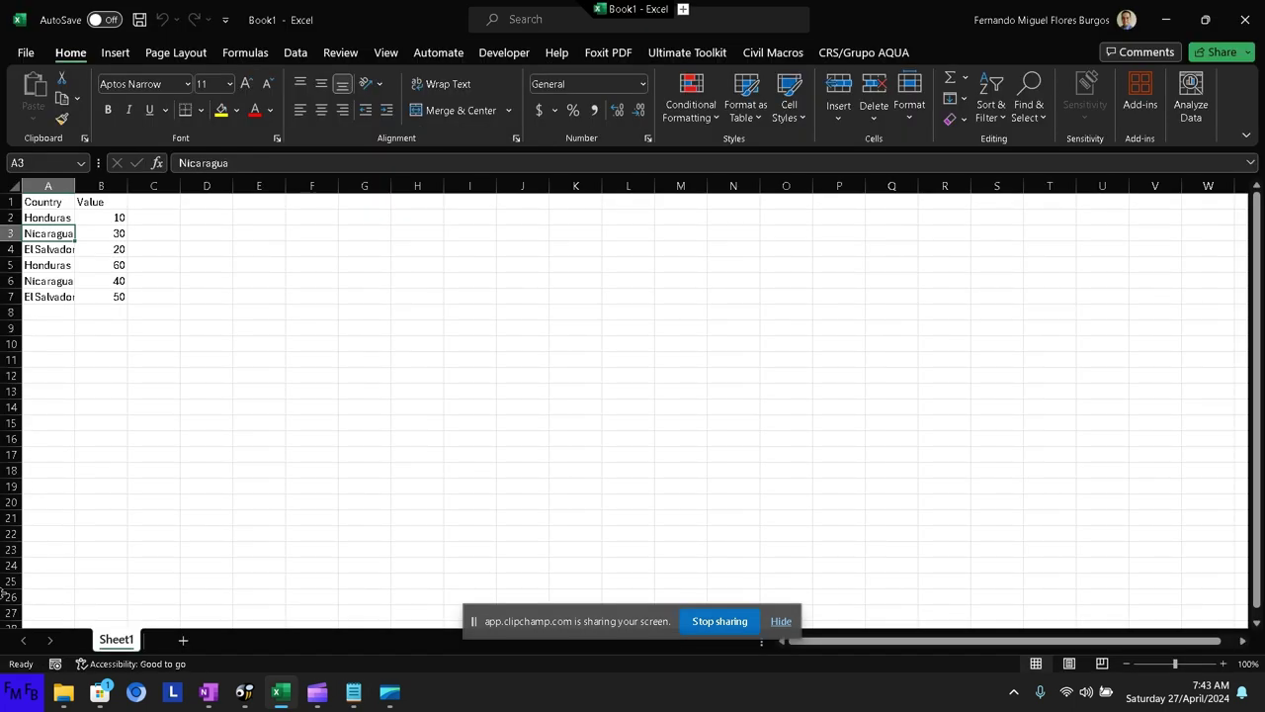
left_click(115, 53)
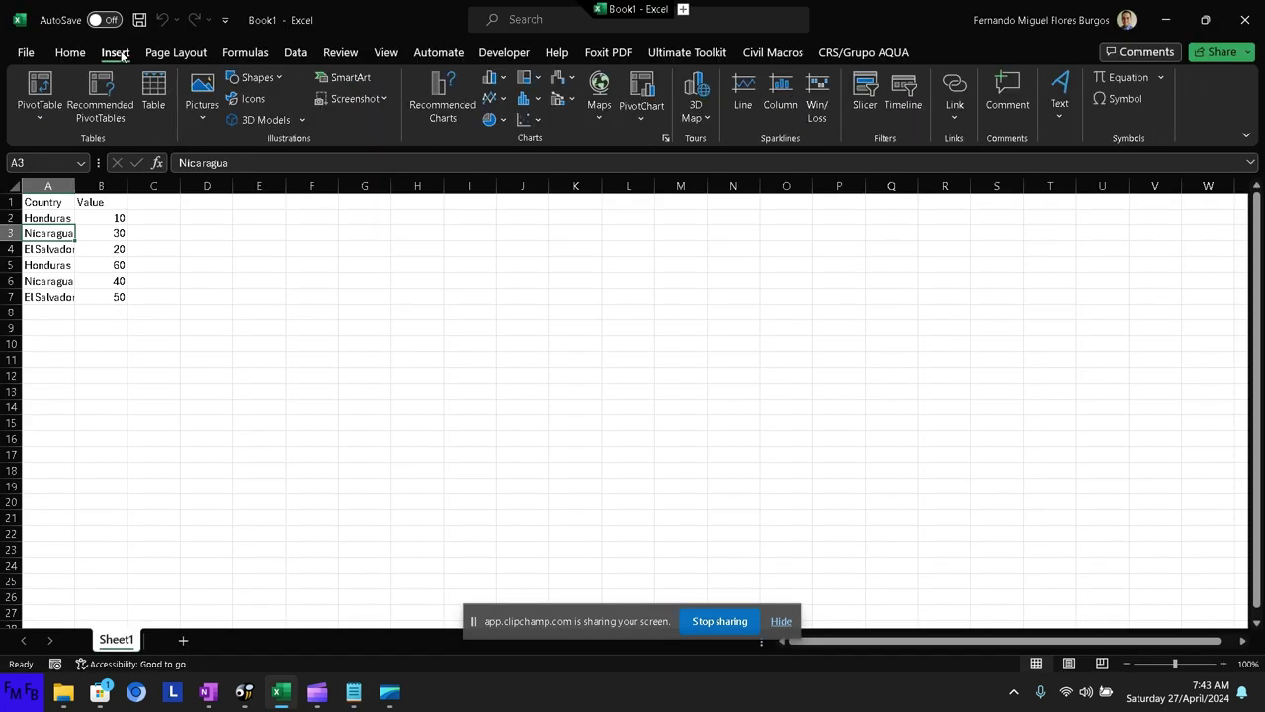
left_click(40, 117)
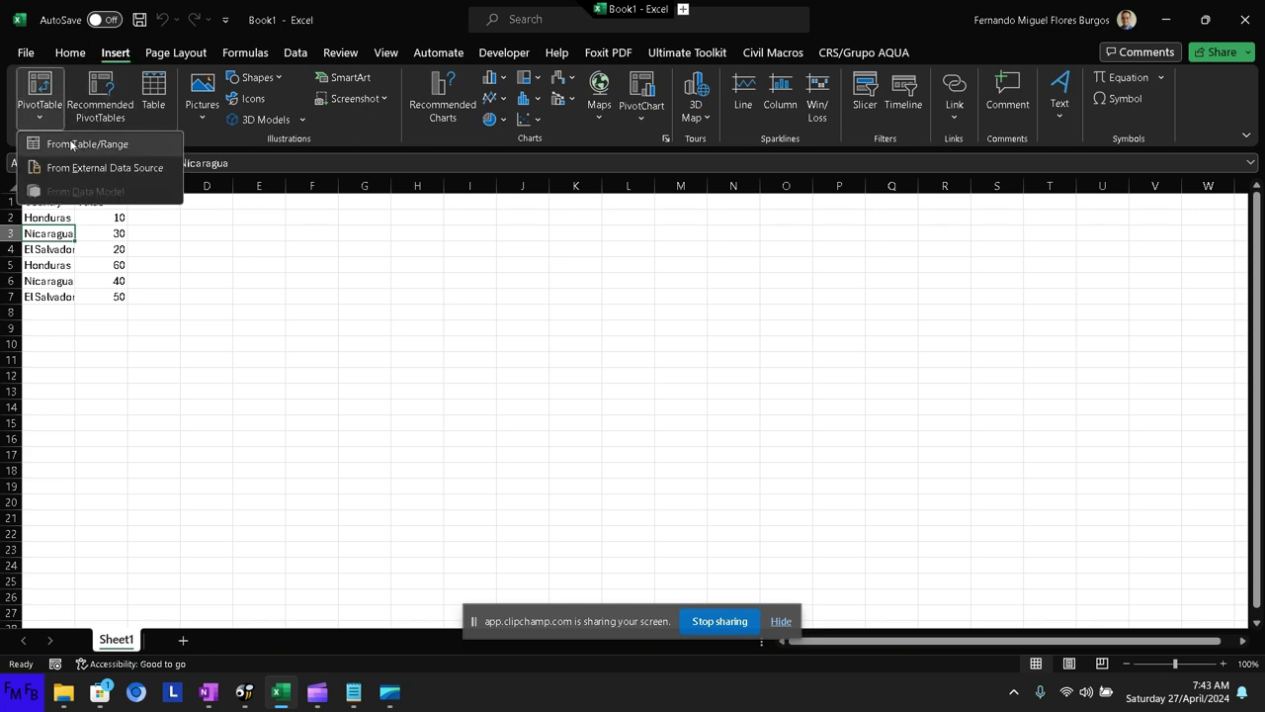
left_click(69, 143)
key("Return")
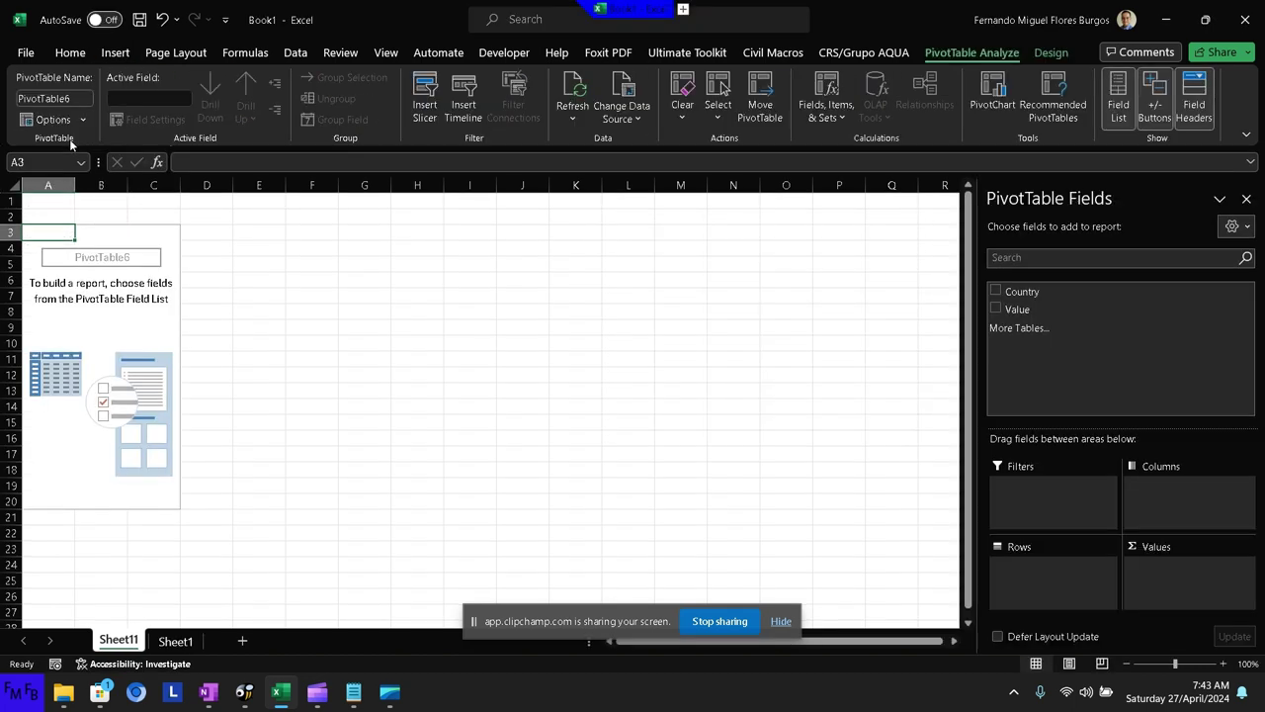
left_click_drag(1047, 291, 1047, 567)
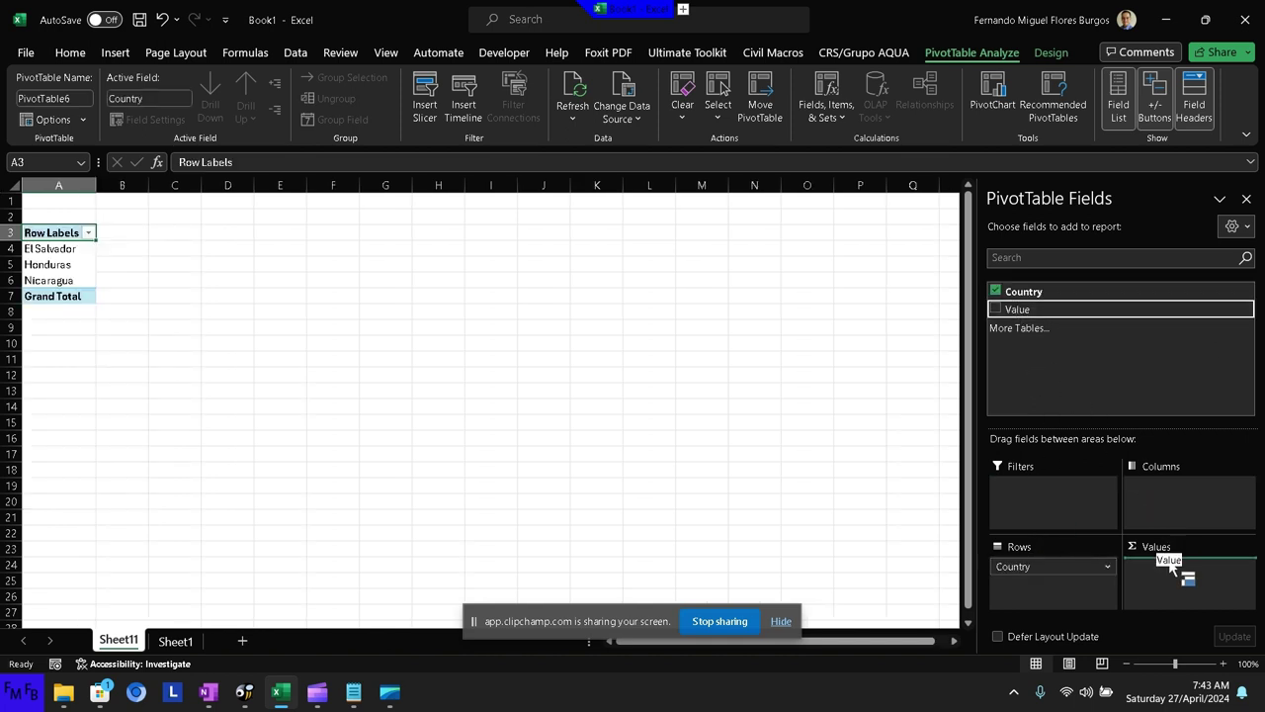
left_click_drag(1019, 309, 1167, 565)
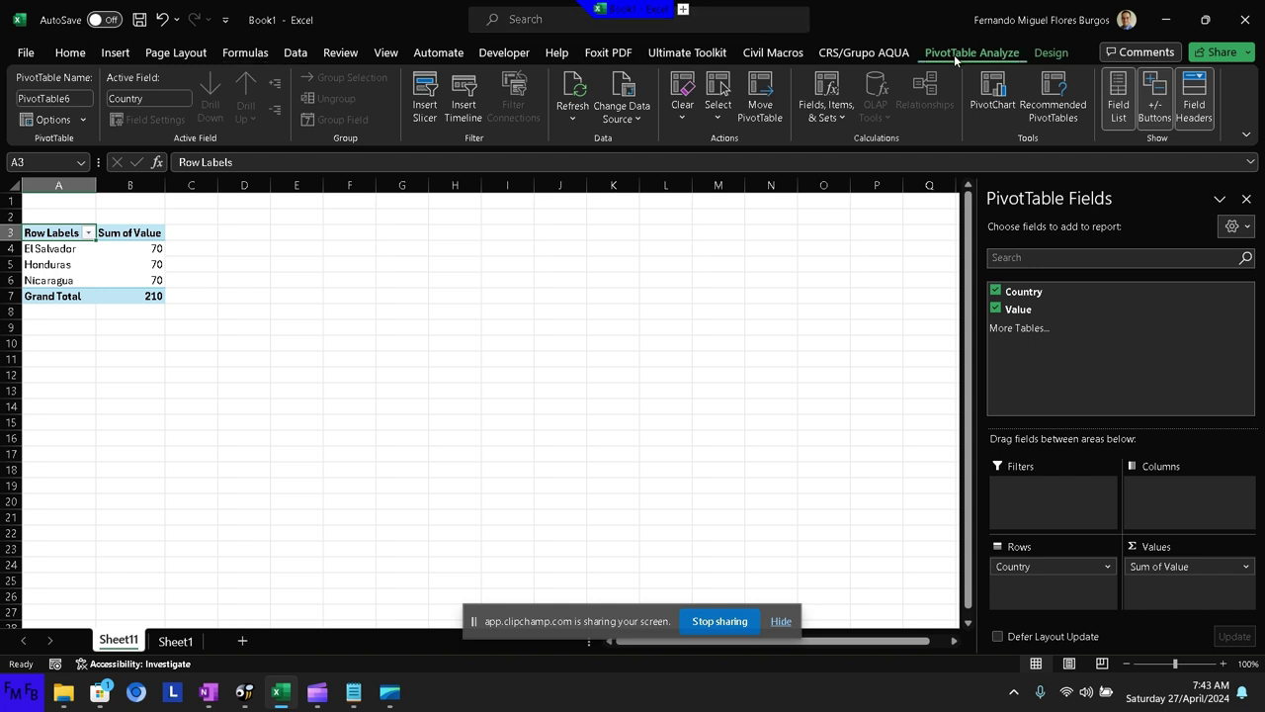
Insert a Country slicer for the pivot table and set its buttons to 3 columns
left_click(427, 106)
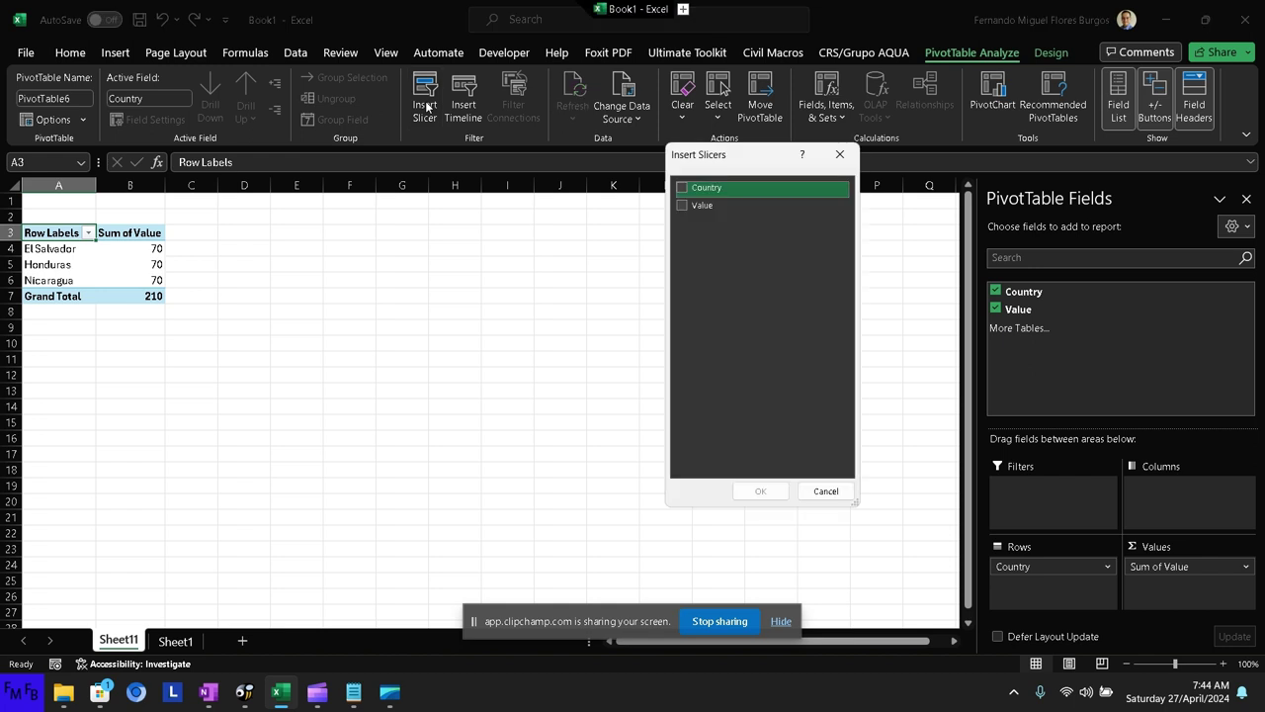
left_click(682, 188)
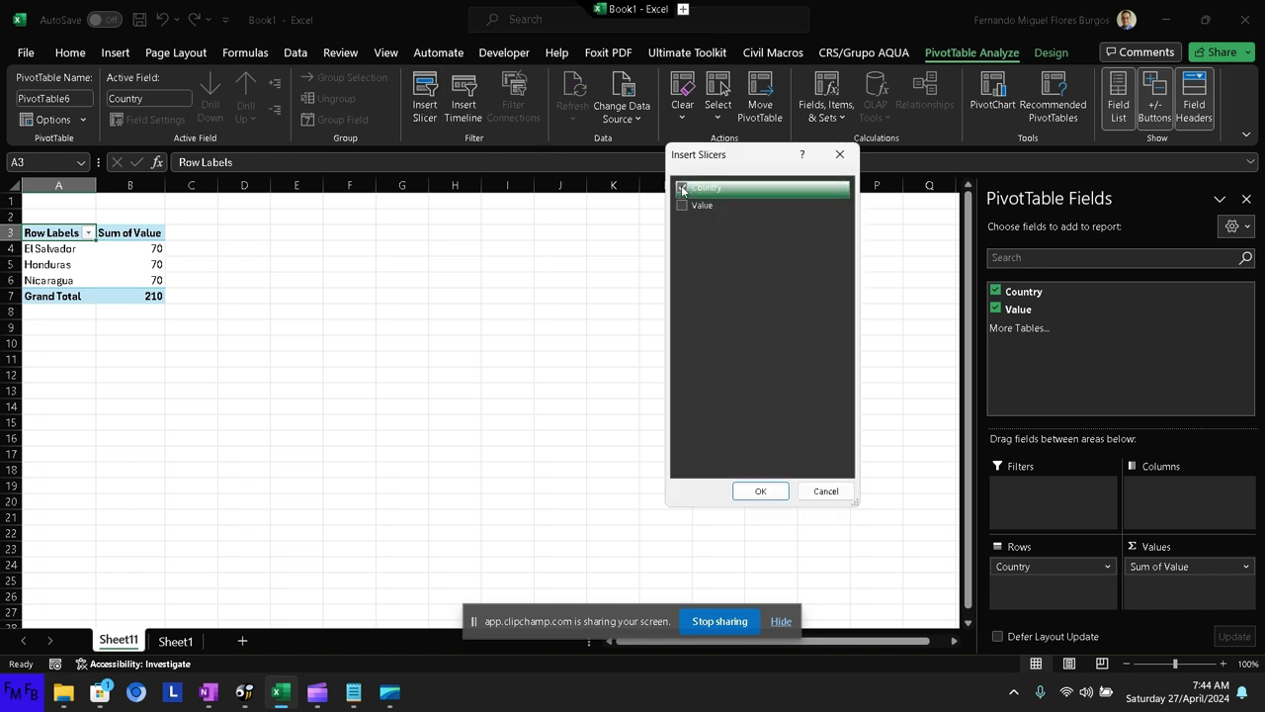
left_click(760, 490)
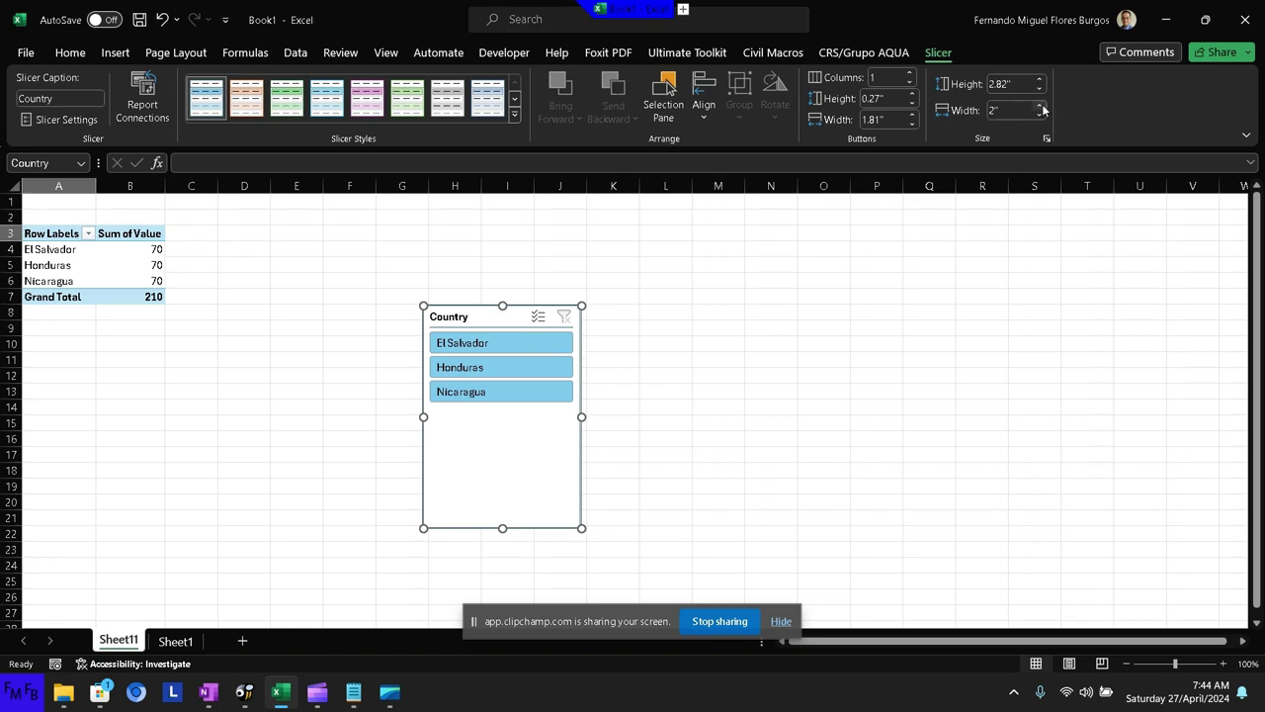
left_click(910, 73)
left_click(910, 73)
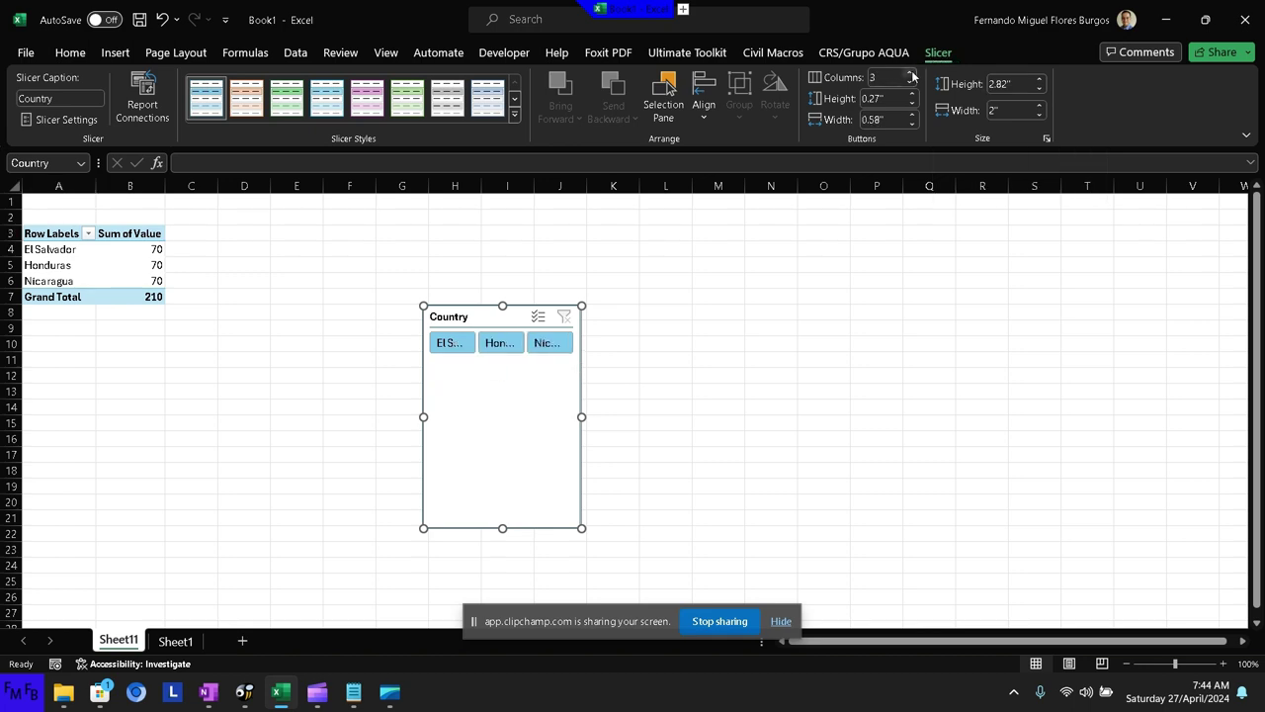
On Sheet1, convert the Country/Value data in A1:B7 into a table with headers, dismissing the Analyze Data popup
left_click(178, 640)
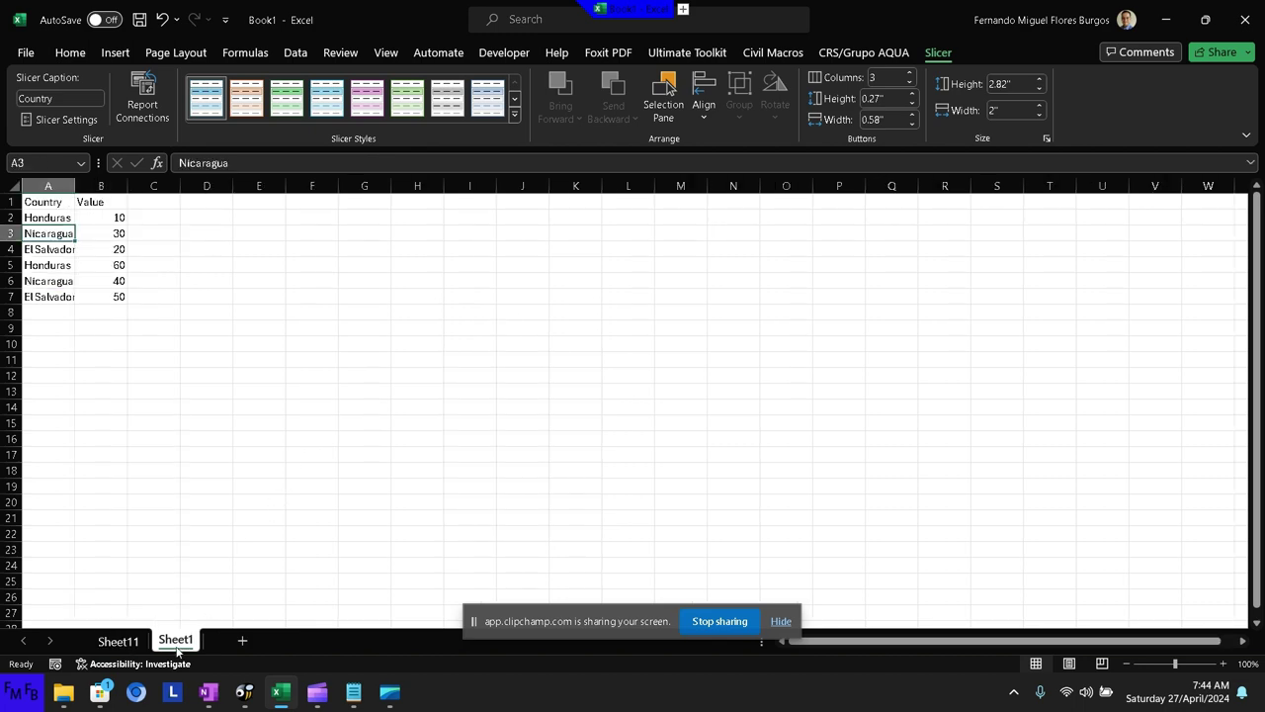
key("ctrl+t")
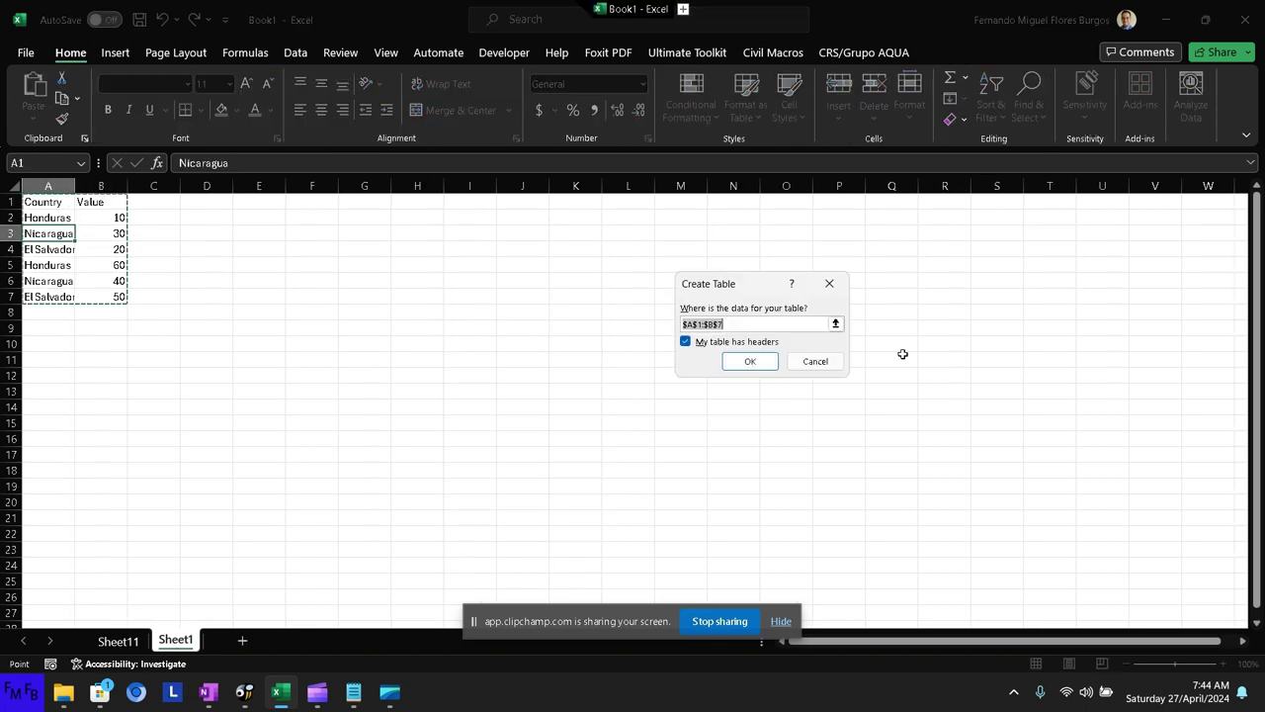
left_click(770, 361)
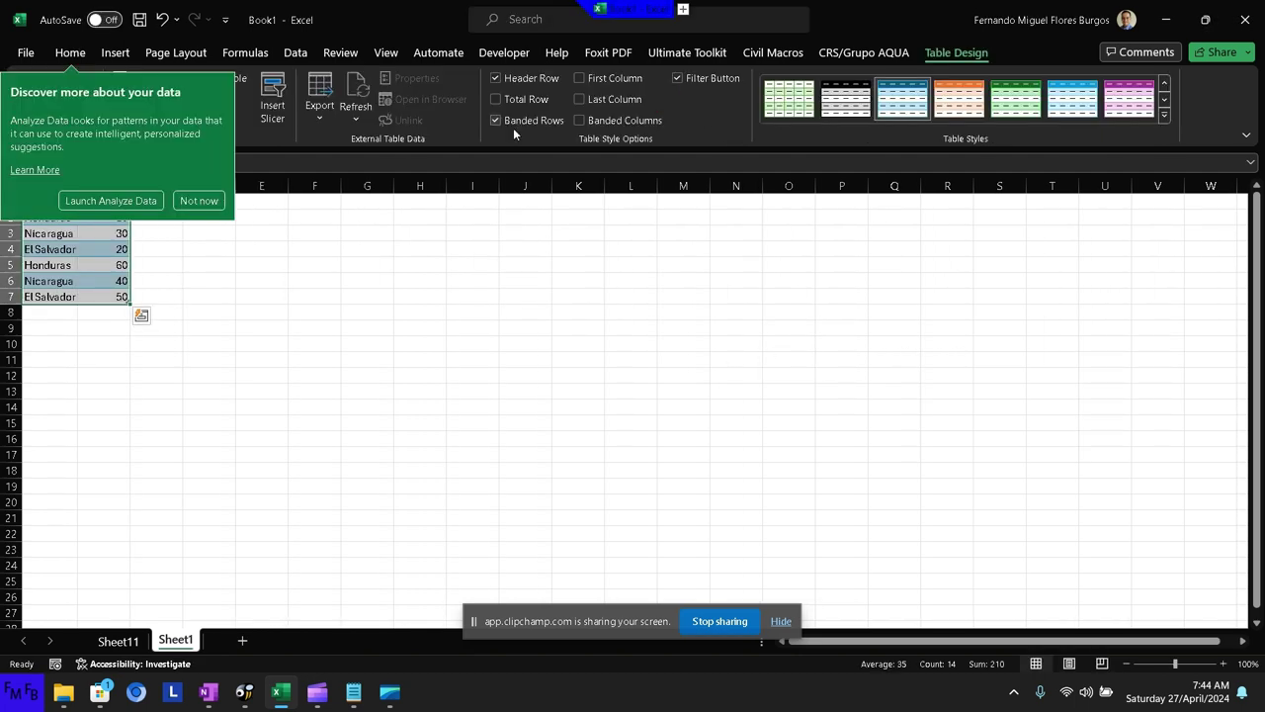
left_click(203, 198)
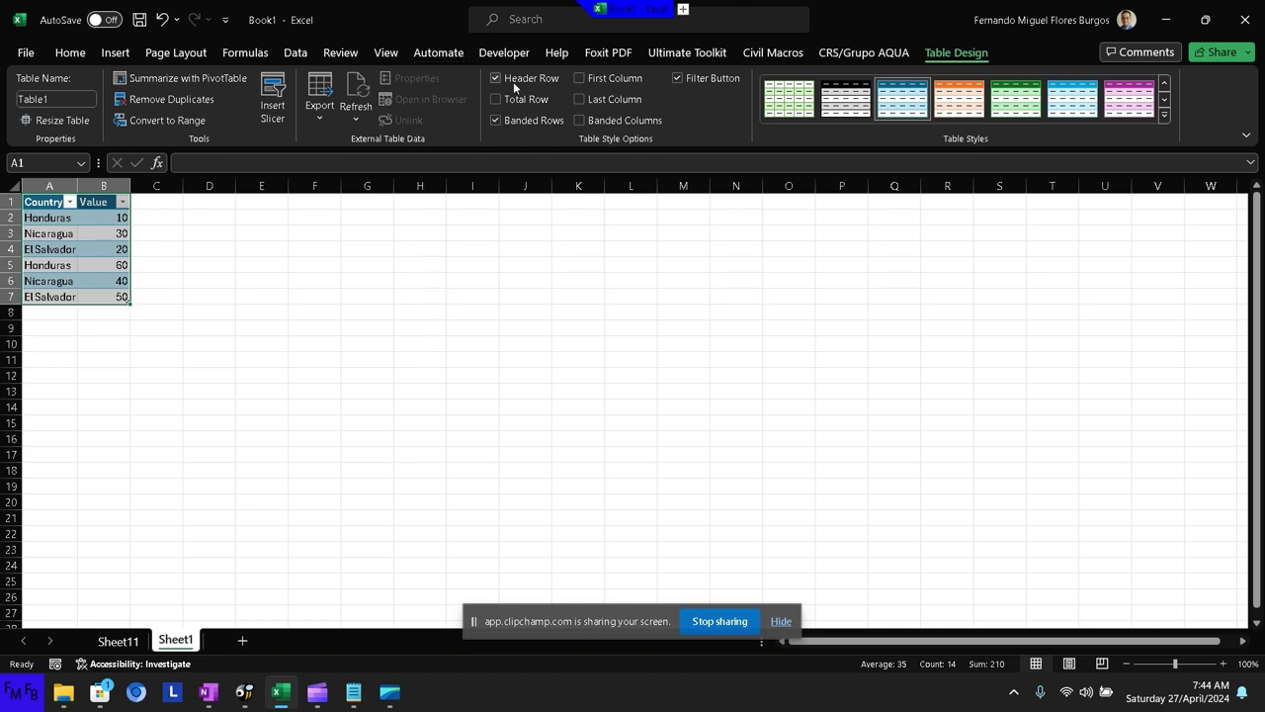
Insert a Country slicer for Table1 and arrange its El Salvador, Honduras and Nicaragua buttons in 3 columns
left_click(273, 98)
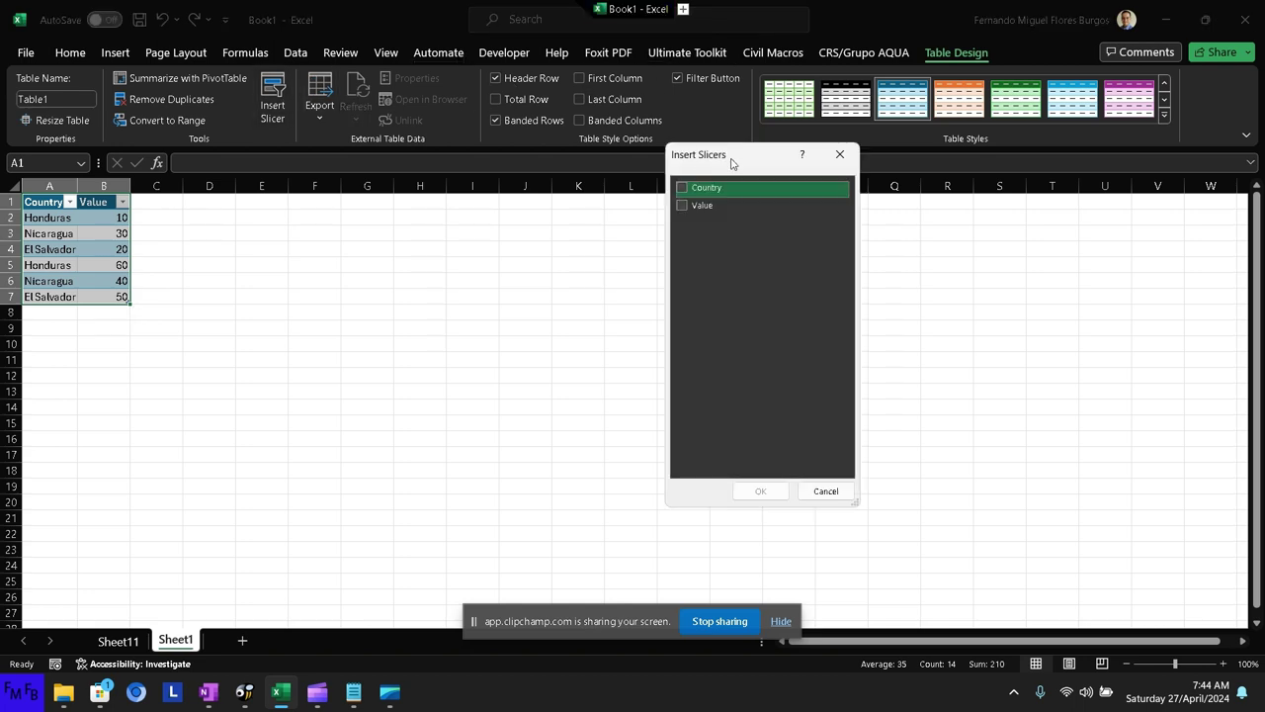
left_click(761, 188)
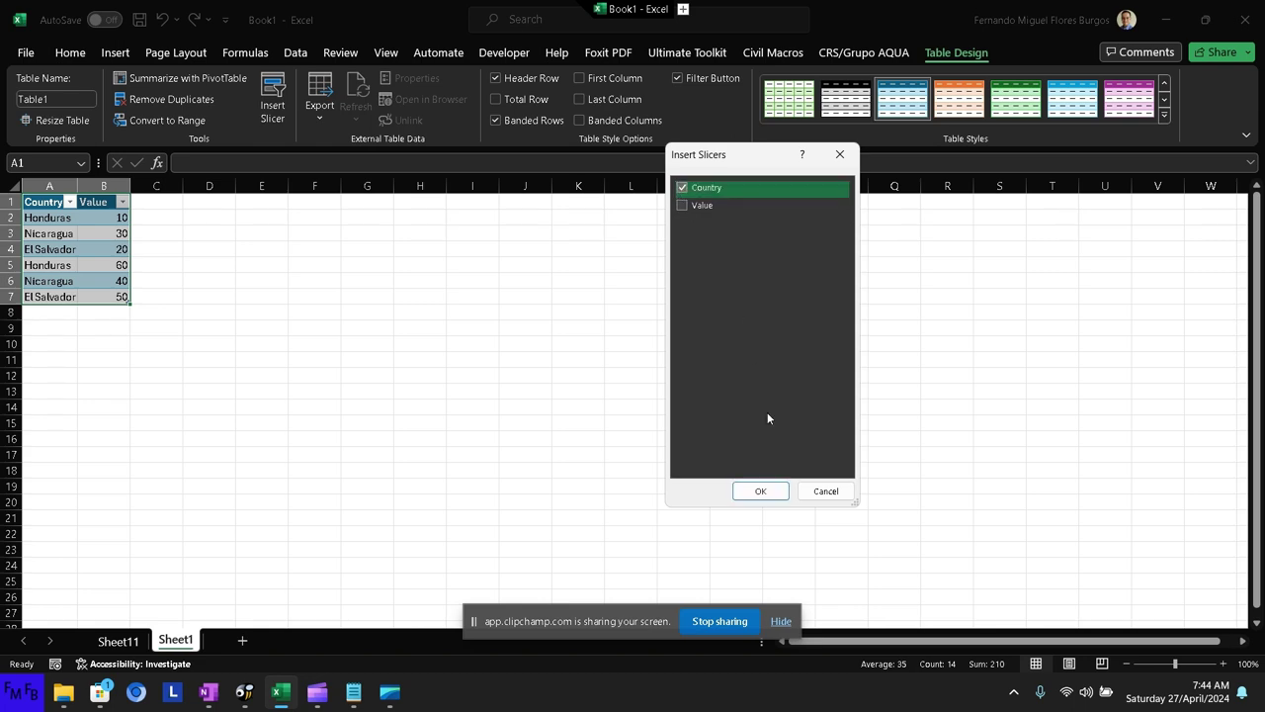
left_click(760, 492)
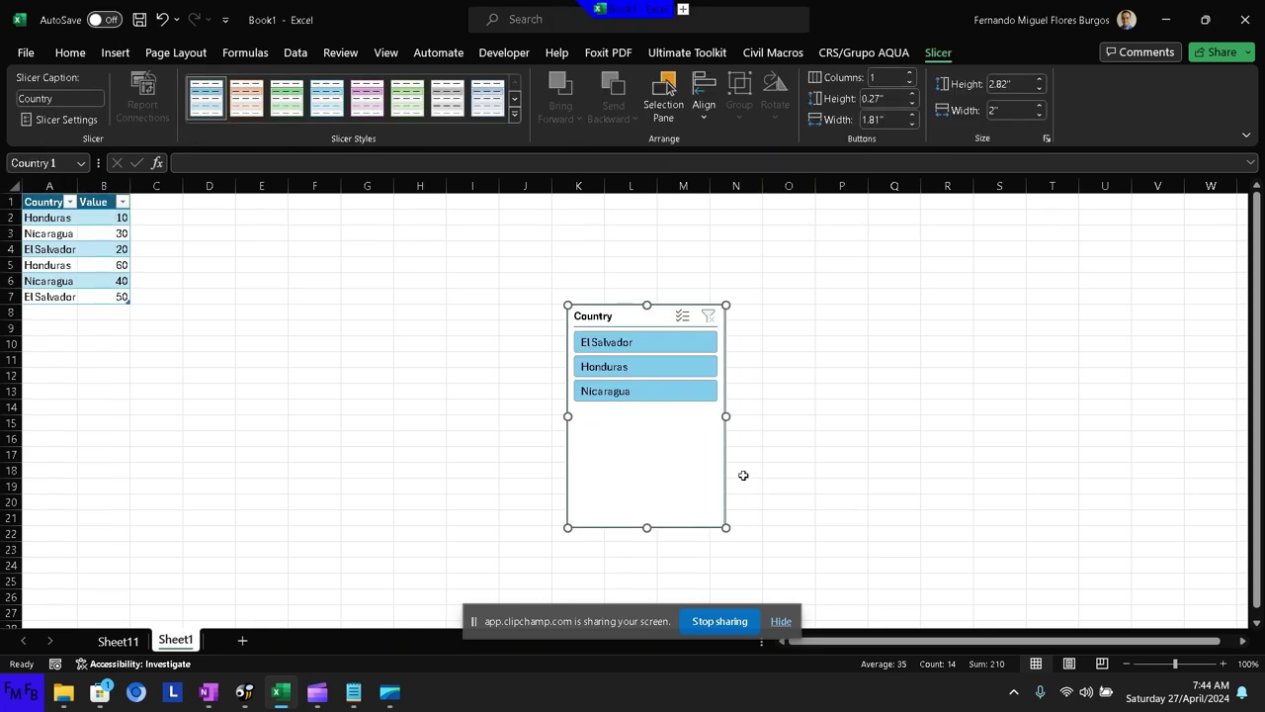
left_click(910, 73)
left_click(910, 73)
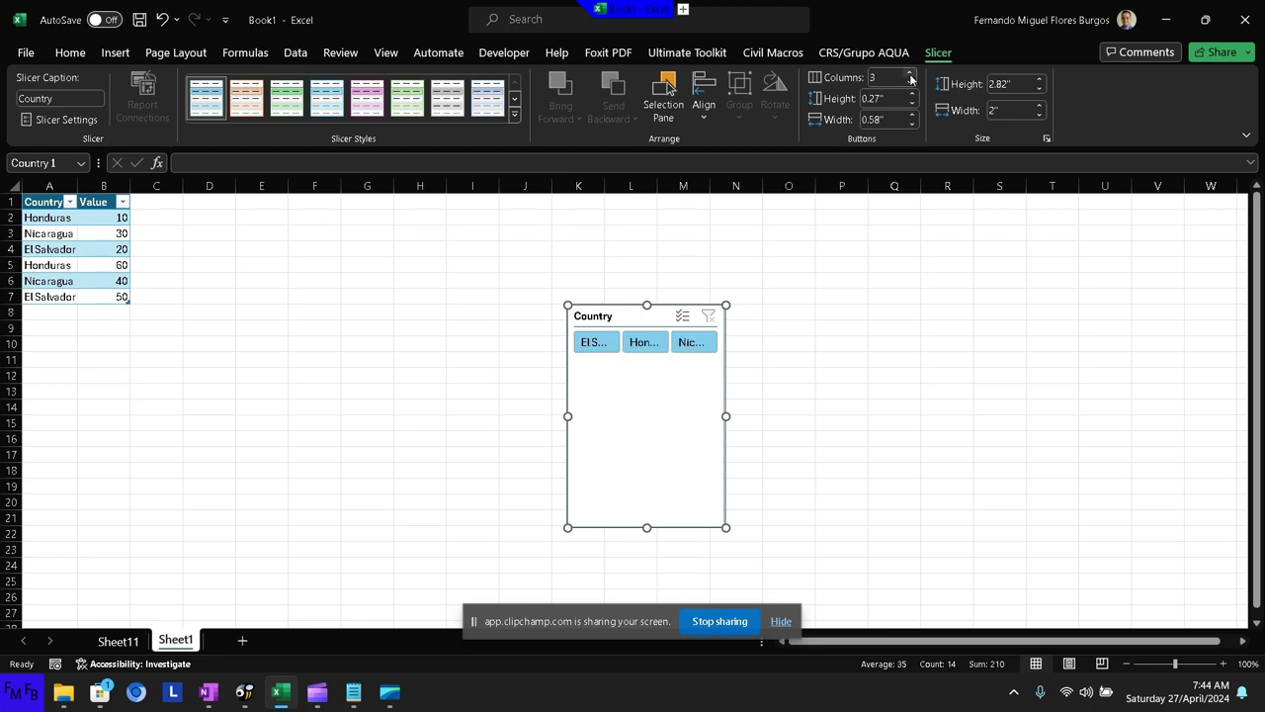